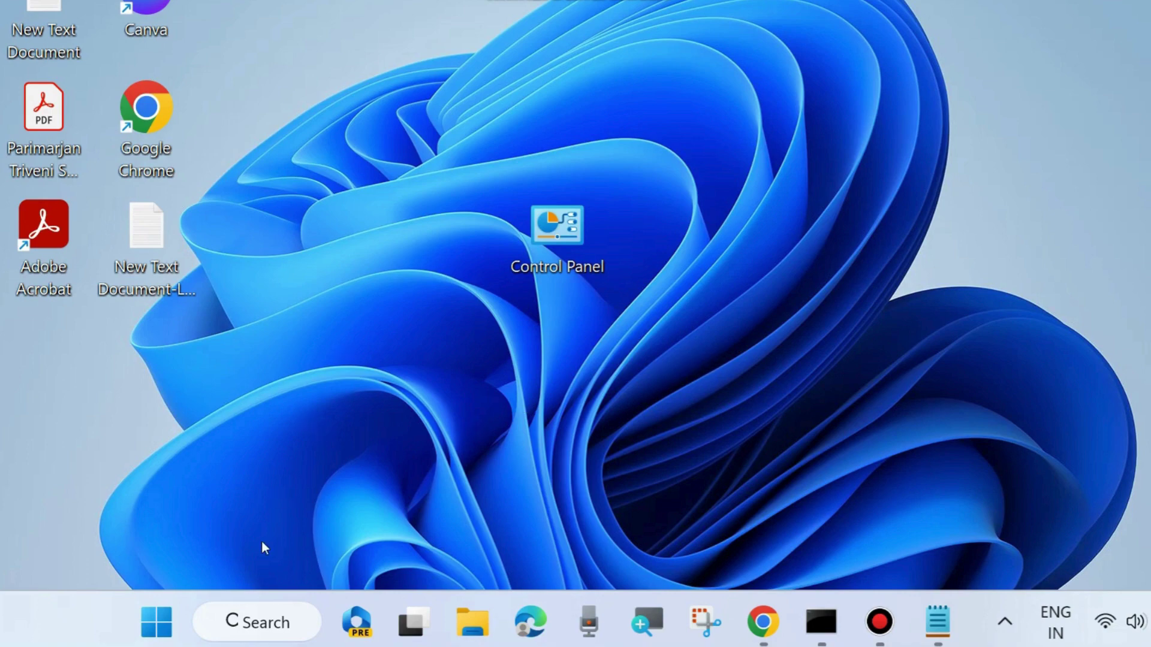
# Run Disk Cleanup on drive C: and permanently delete the checked junk files, about 912 MB
pyautogui.click(254, 617)
pyautogui.write('di')
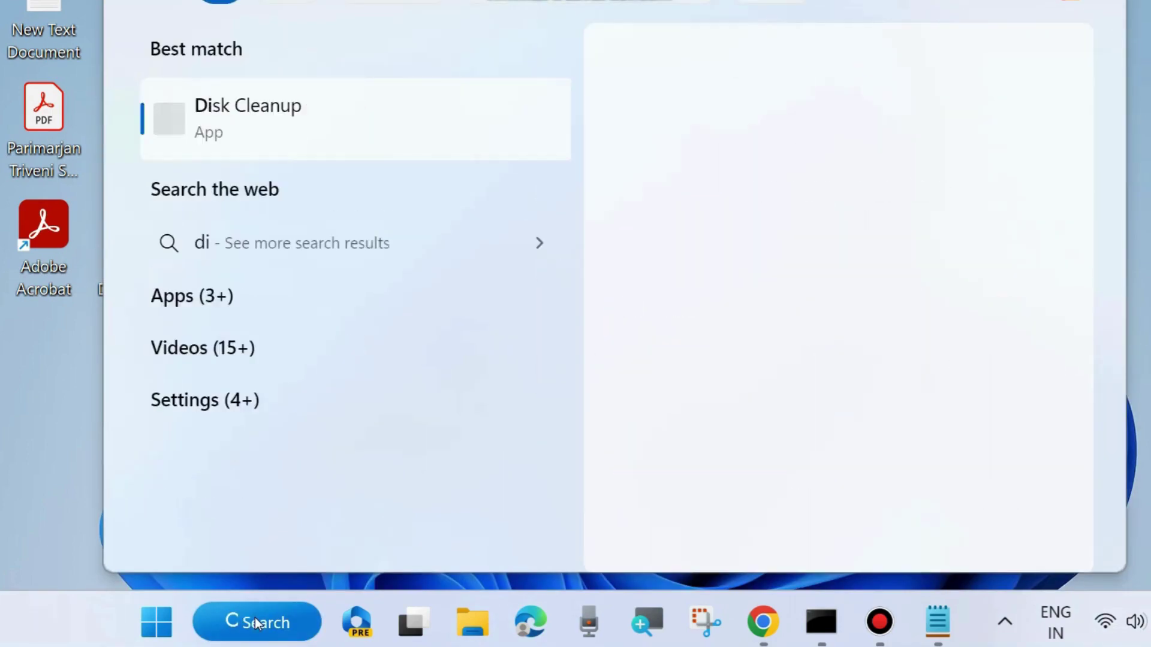
pyautogui.write('s')
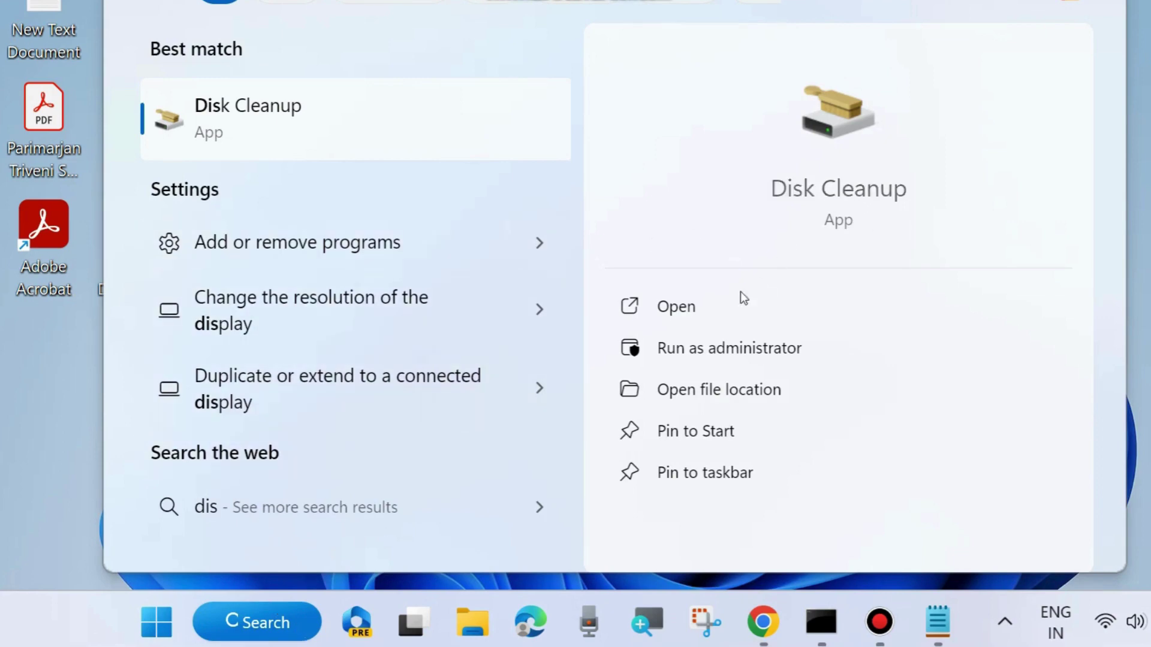
pyautogui.click(670, 308)
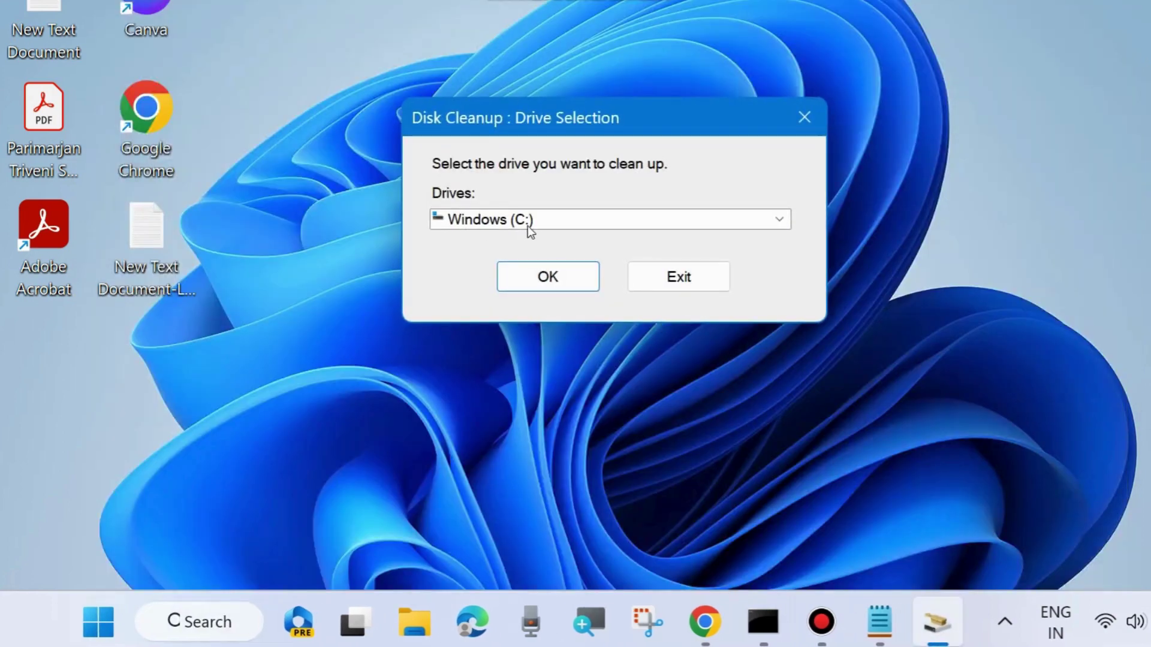
pyautogui.click(542, 275)
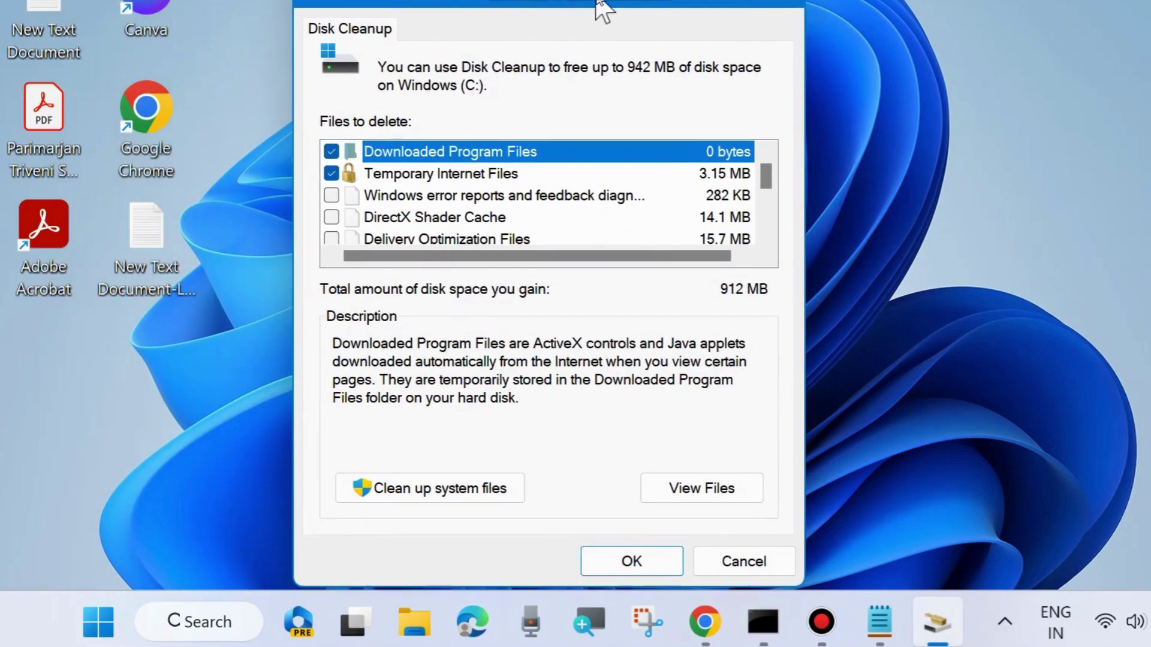
pyautogui.scroll(-2, 383, 237)
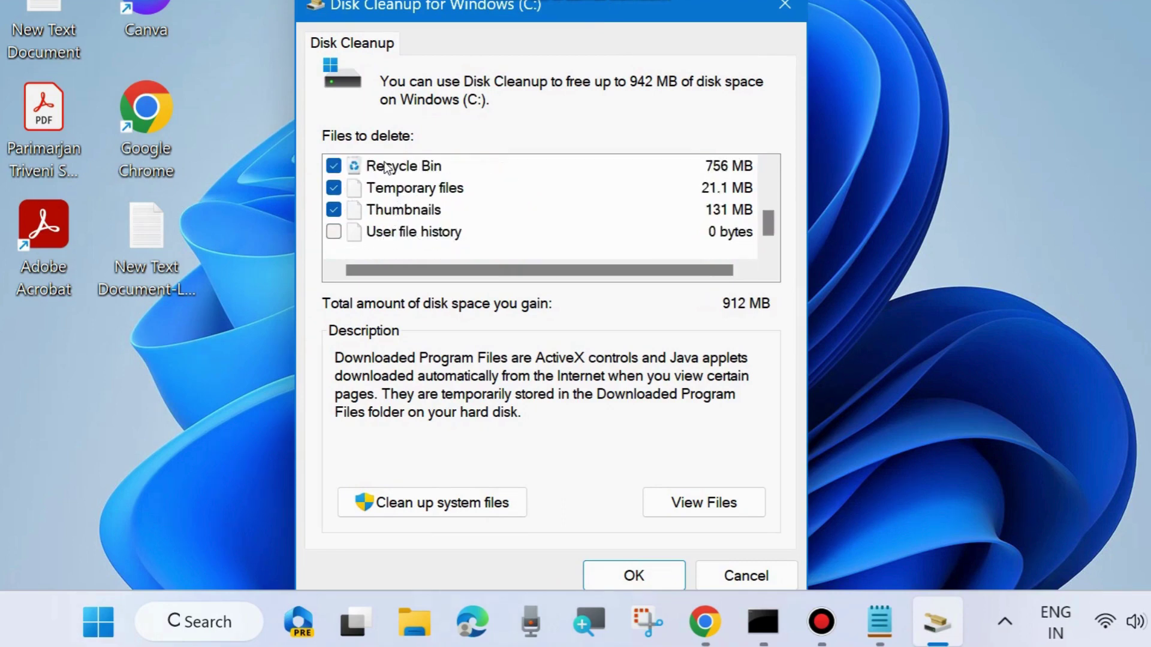
pyautogui.click(634, 575)
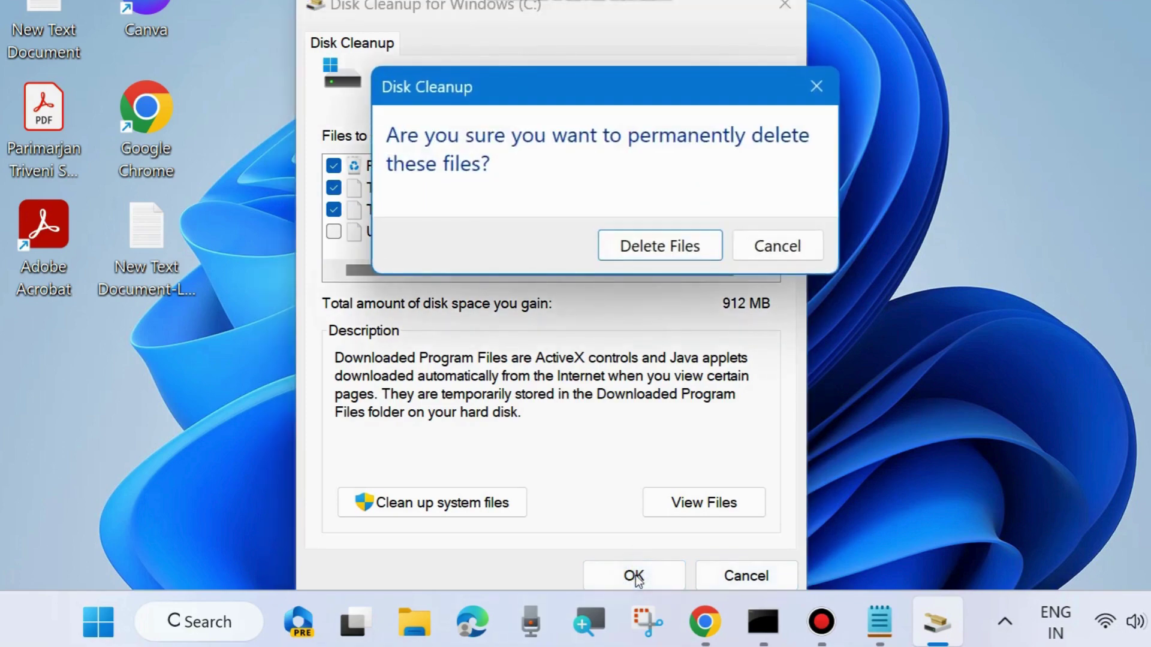
pyautogui.click(665, 243)
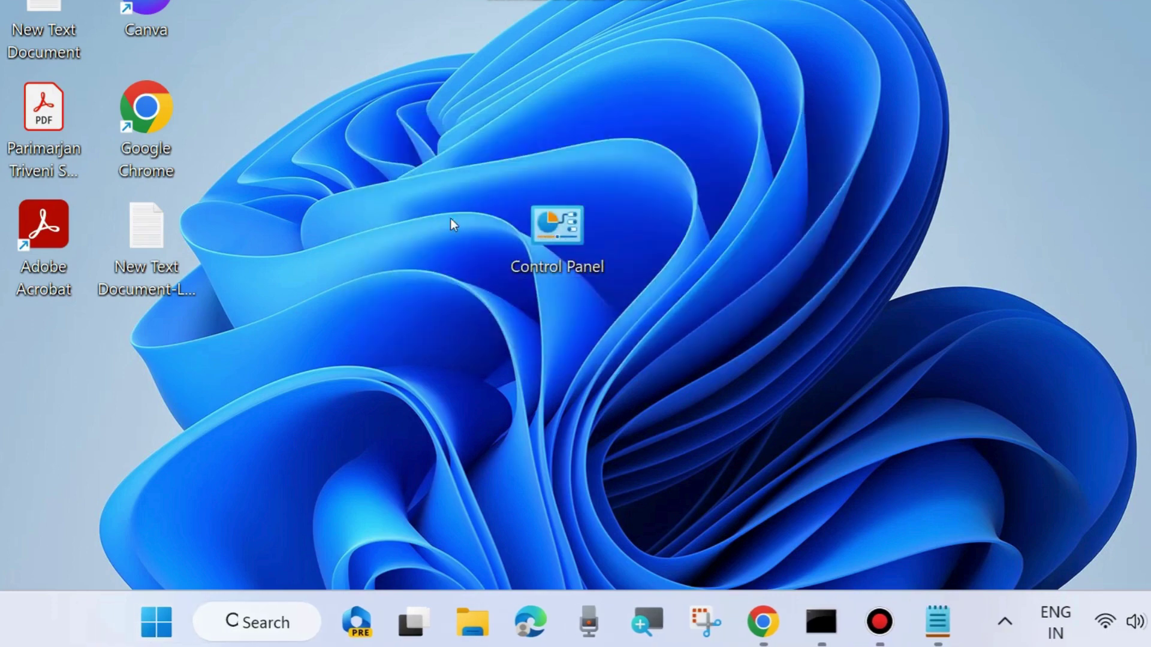
# Refresh the desktop, then search Windows for 'cmd' to bring up Command Prompt
pyautogui.rightClick(679, 448)
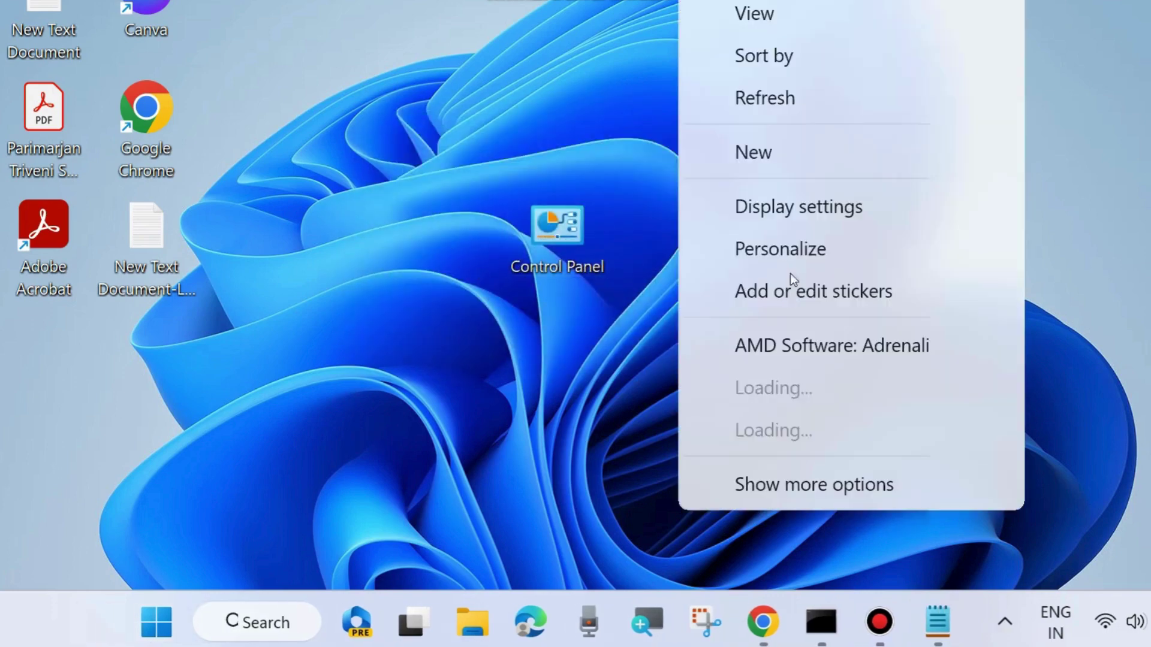
pyautogui.click(782, 112)
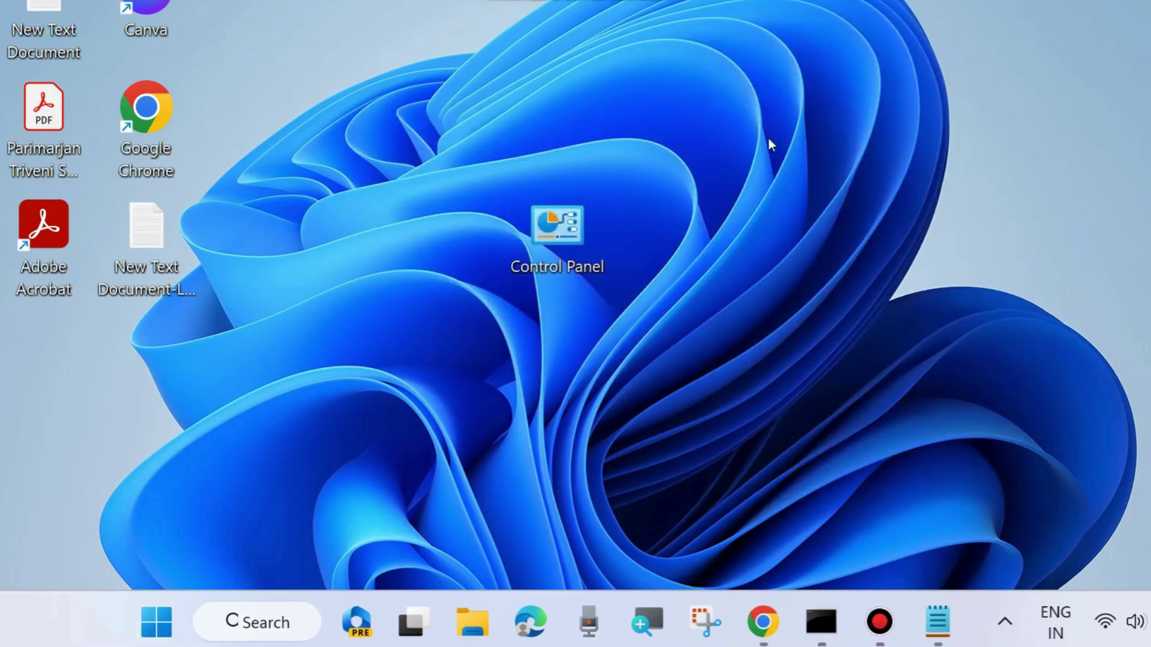
pyautogui.click(251, 624)
pyautogui.write('c')
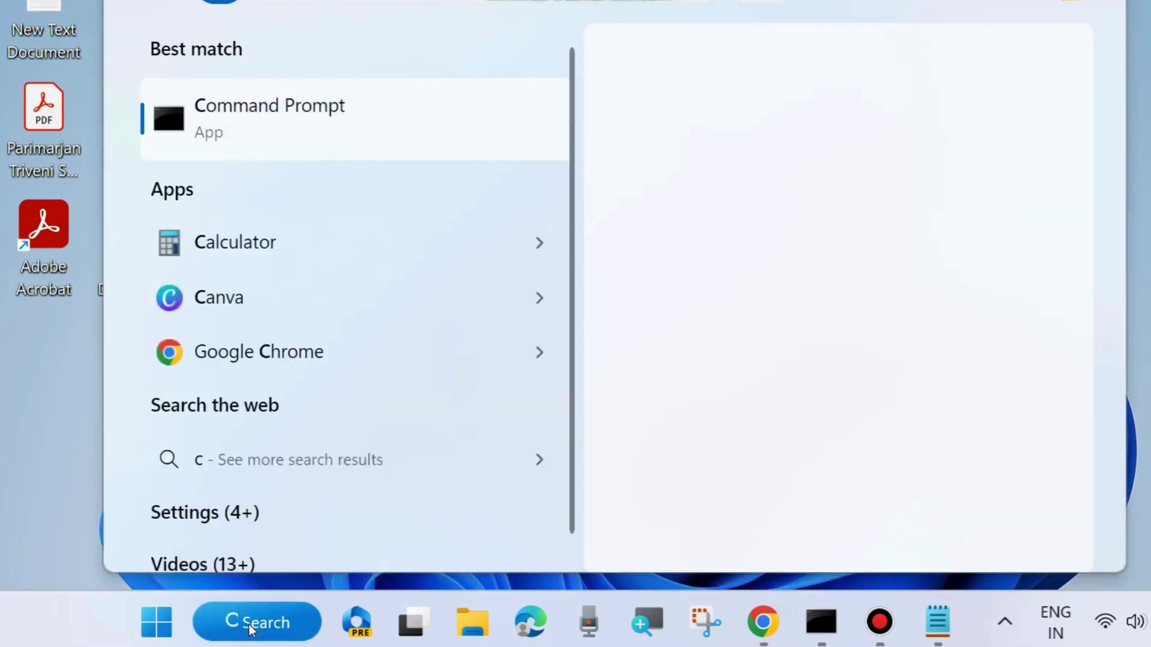
pyautogui.write('md')
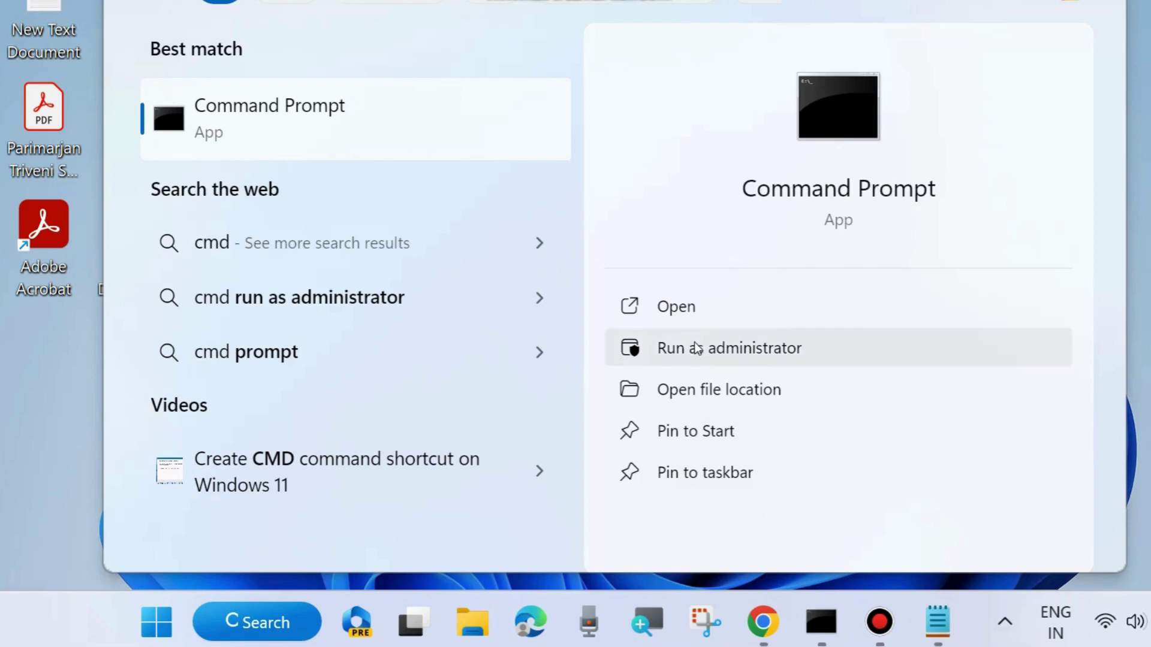
# Open Command Prompt as administrator and copy the 'chkdsk C: /f' line from the note
pyautogui.click(740, 352)
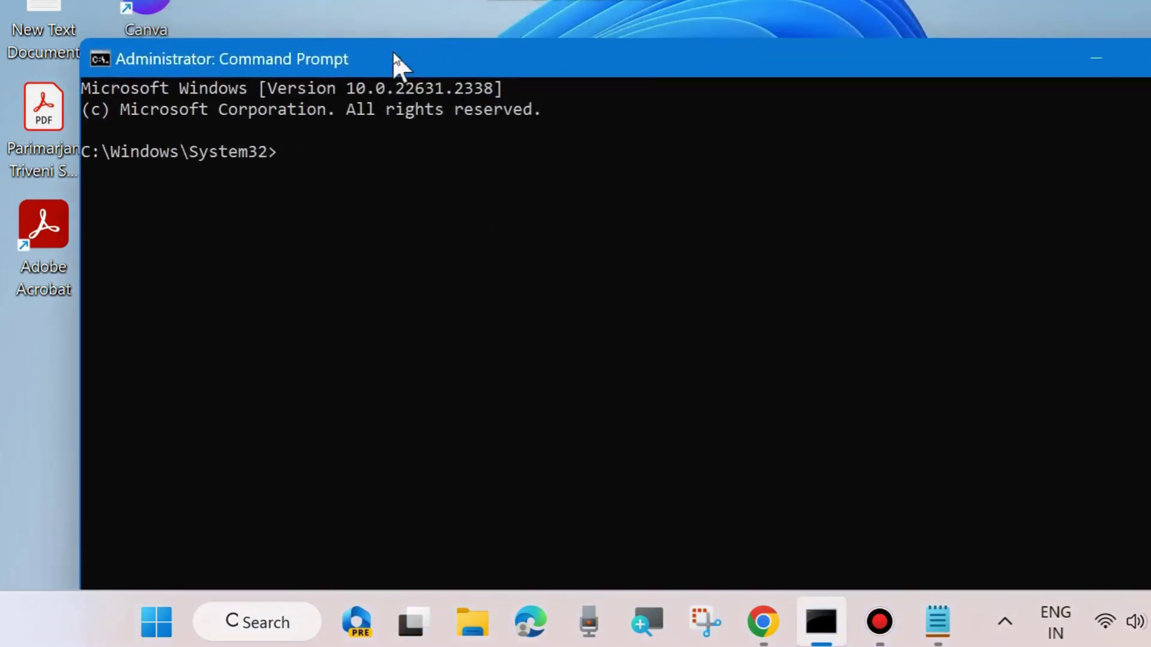
pyautogui.moveTo(398, 61); pyautogui.dragTo(364, 41)
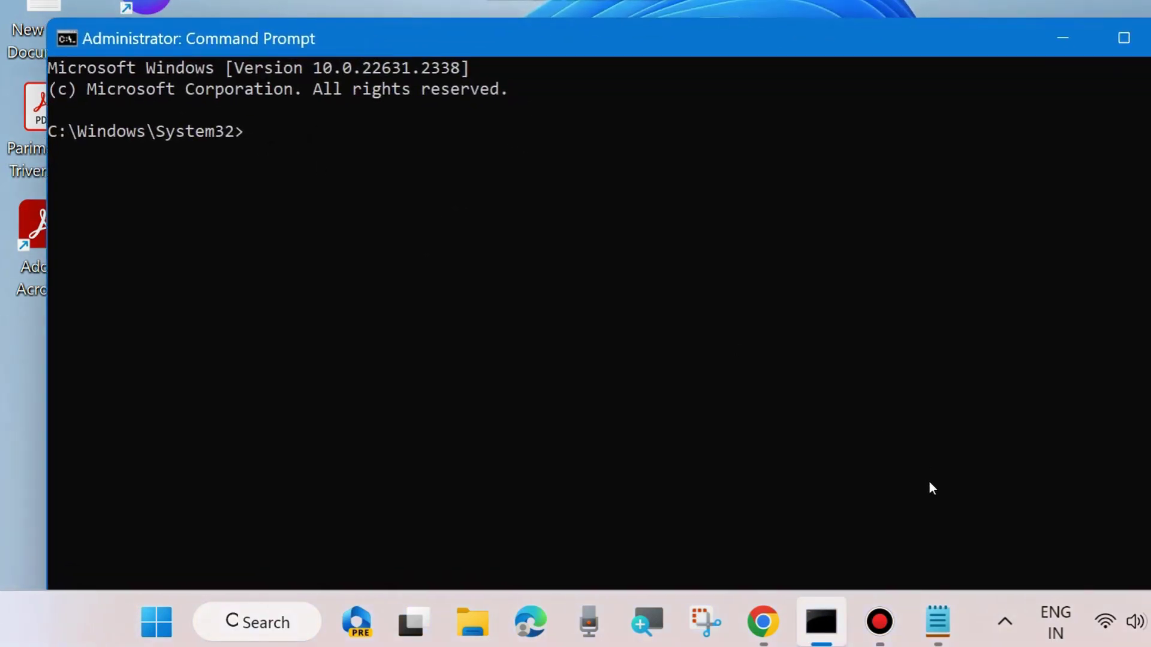
pyautogui.click(936, 620)
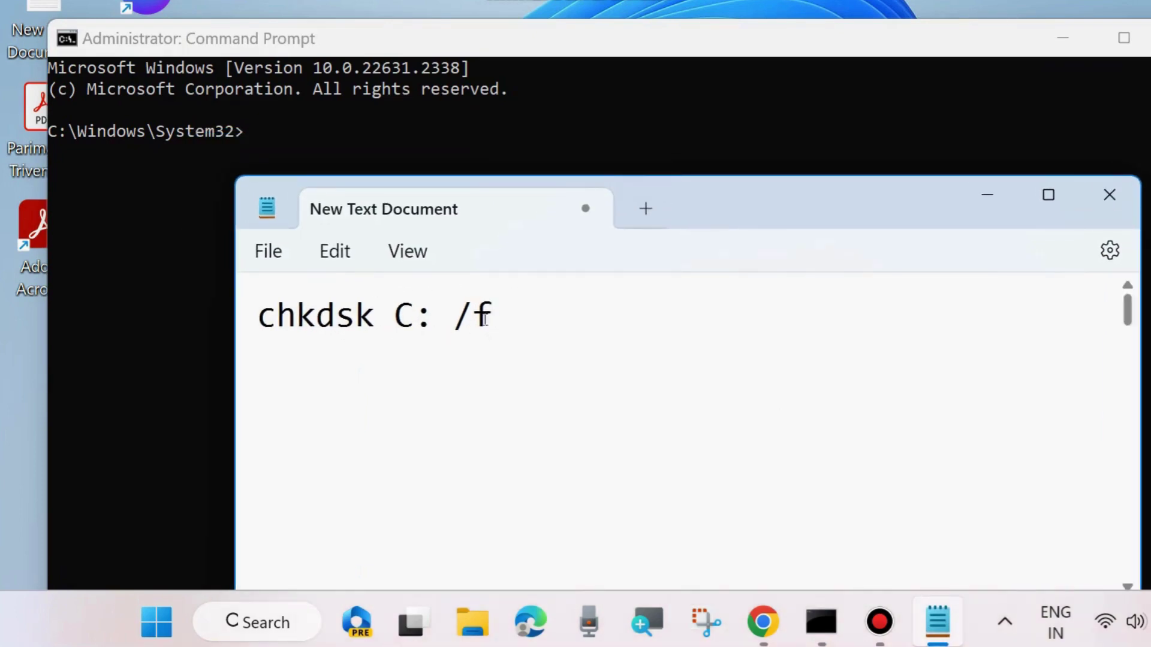
pyautogui.doubleClick(490, 322)
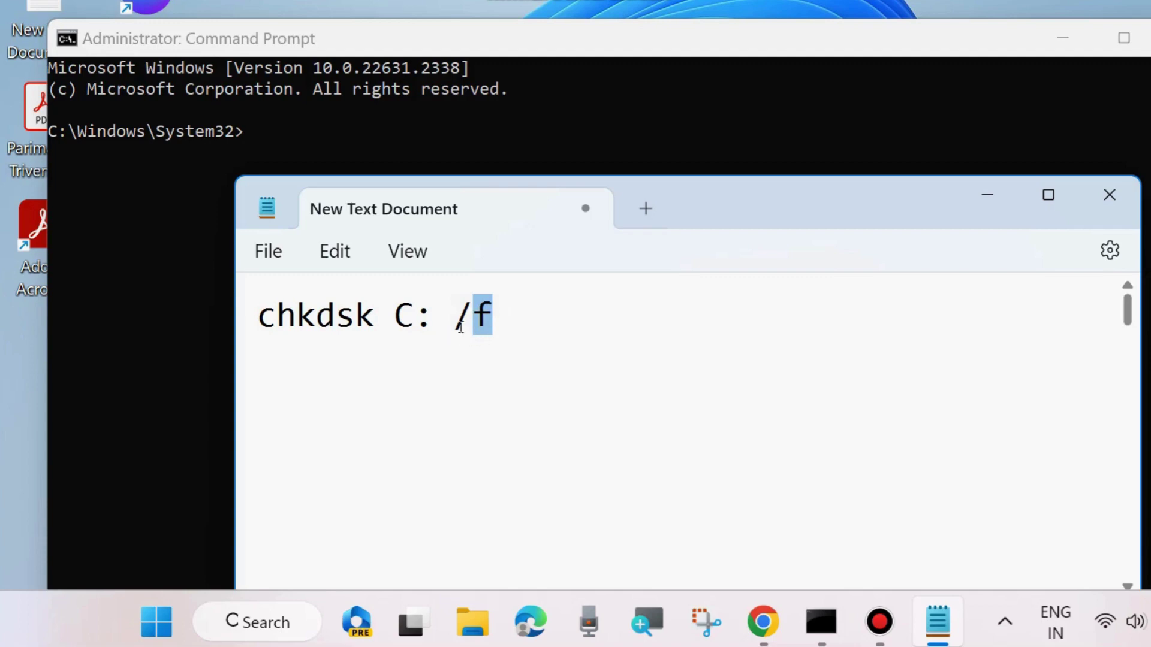
pyautogui.moveTo(262, 318); pyautogui.dragTo(476, 329)
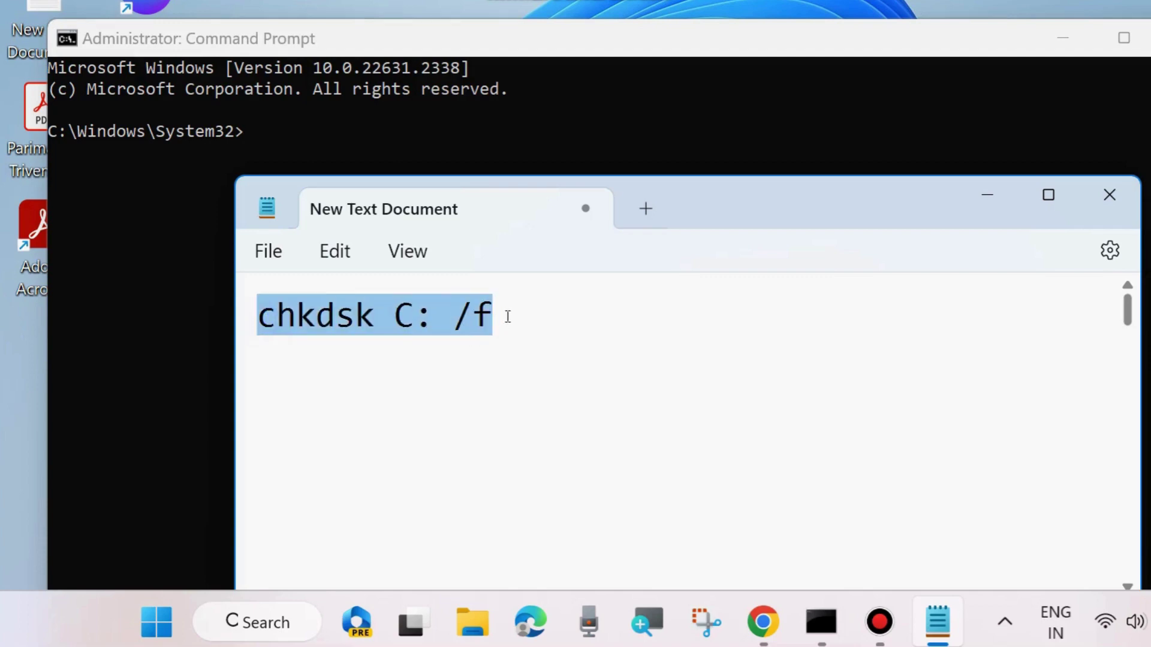
# Paste 'chkdsk C: /f' at the admin prompt, then minimize both windows
pyautogui.click(278, 143)
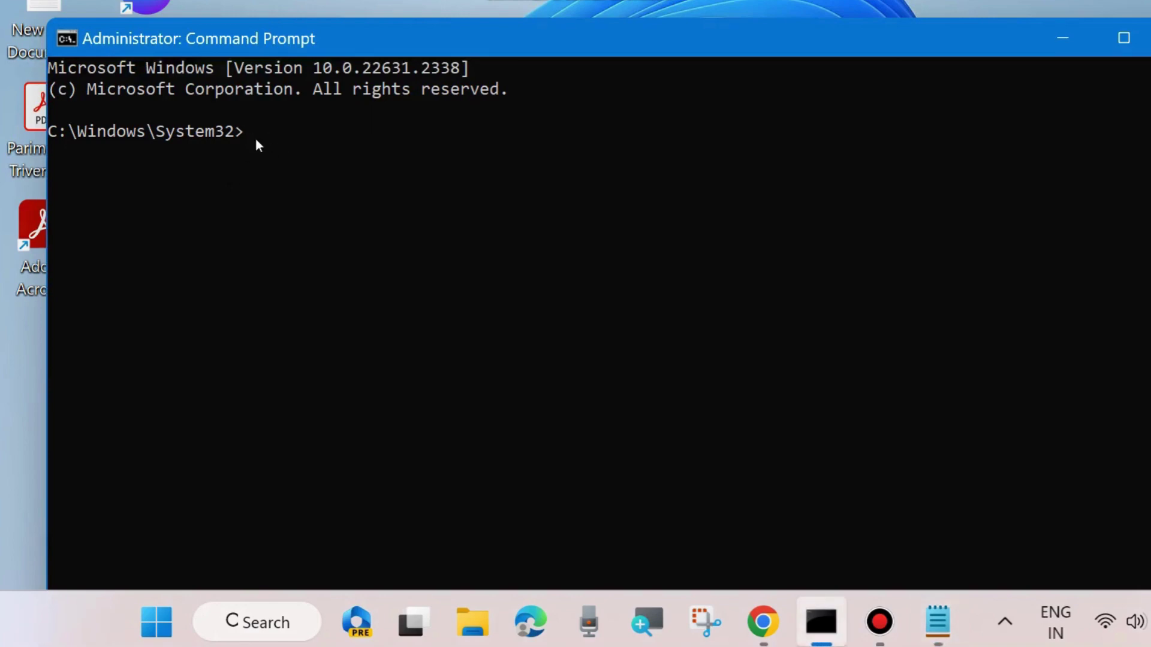
pyautogui.rightClick(255, 138)
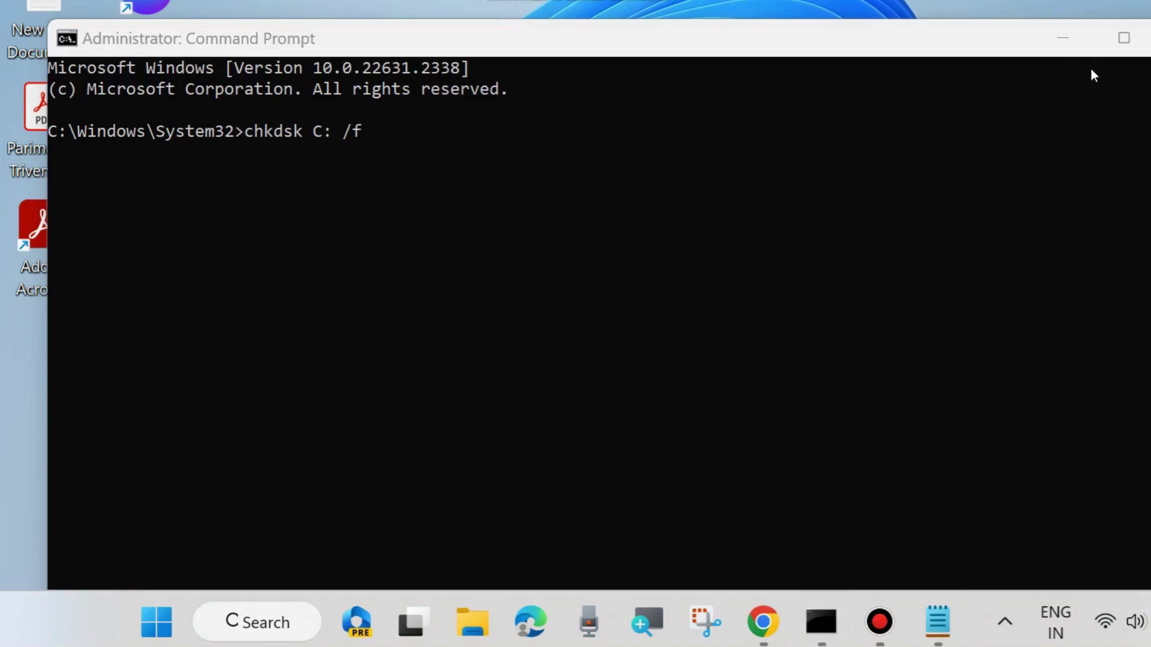
pyautogui.click(1059, 34)
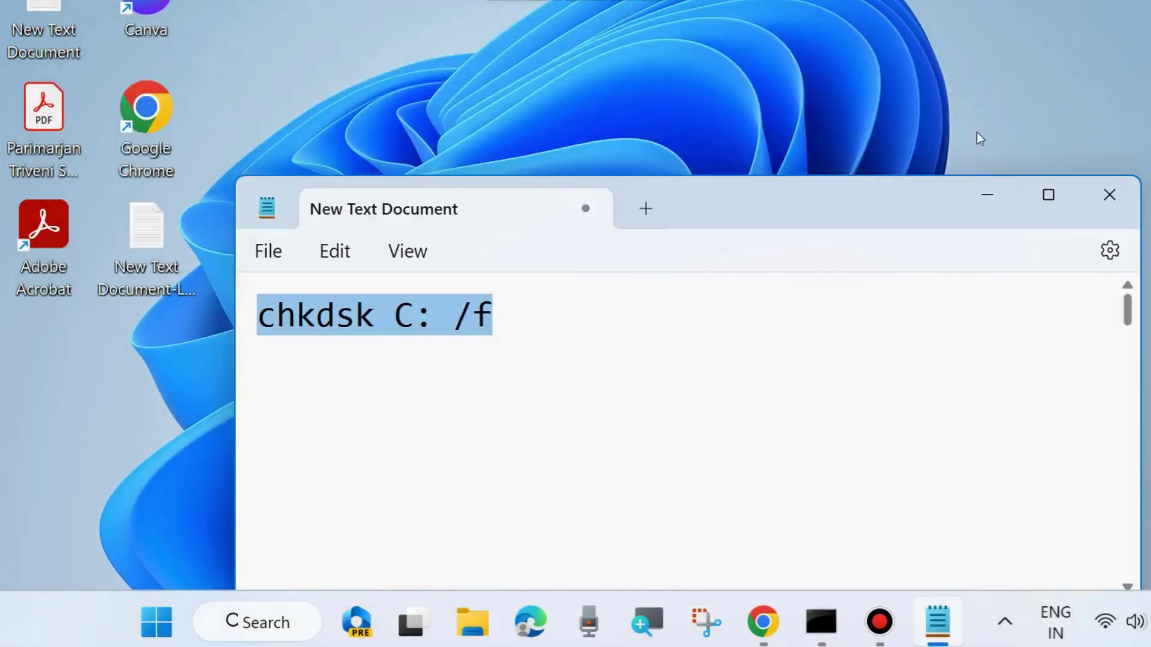
pyautogui.click(989, 194)
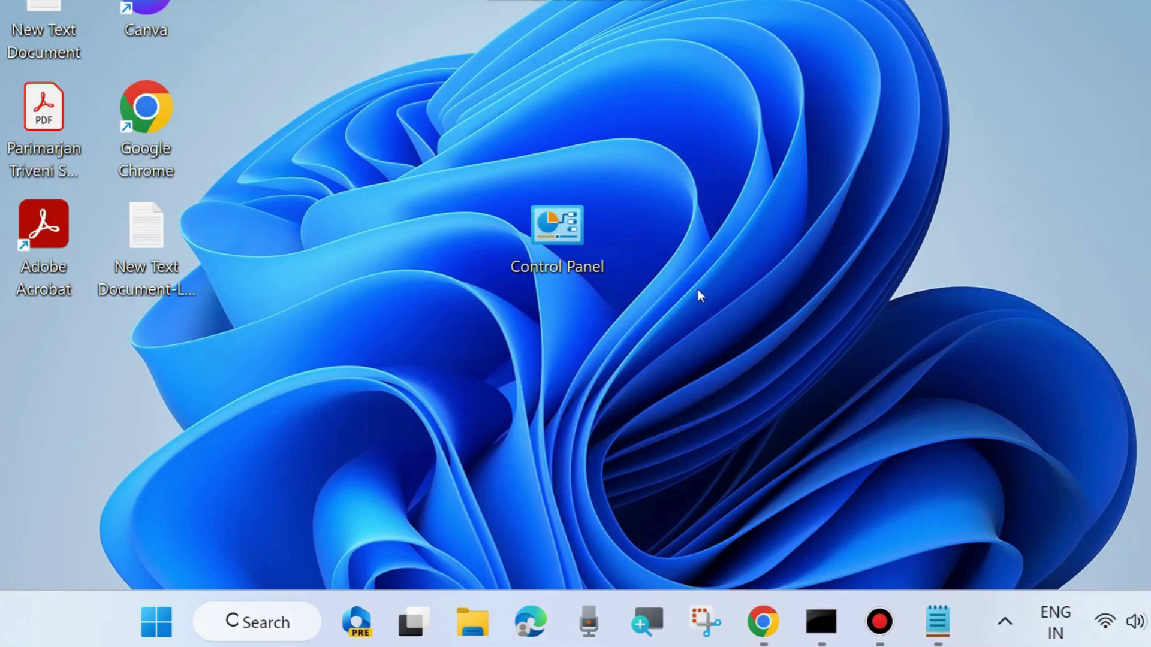
# Open Windows Settings at the Windows Update page
pyautogui.rightClick(155, 622)
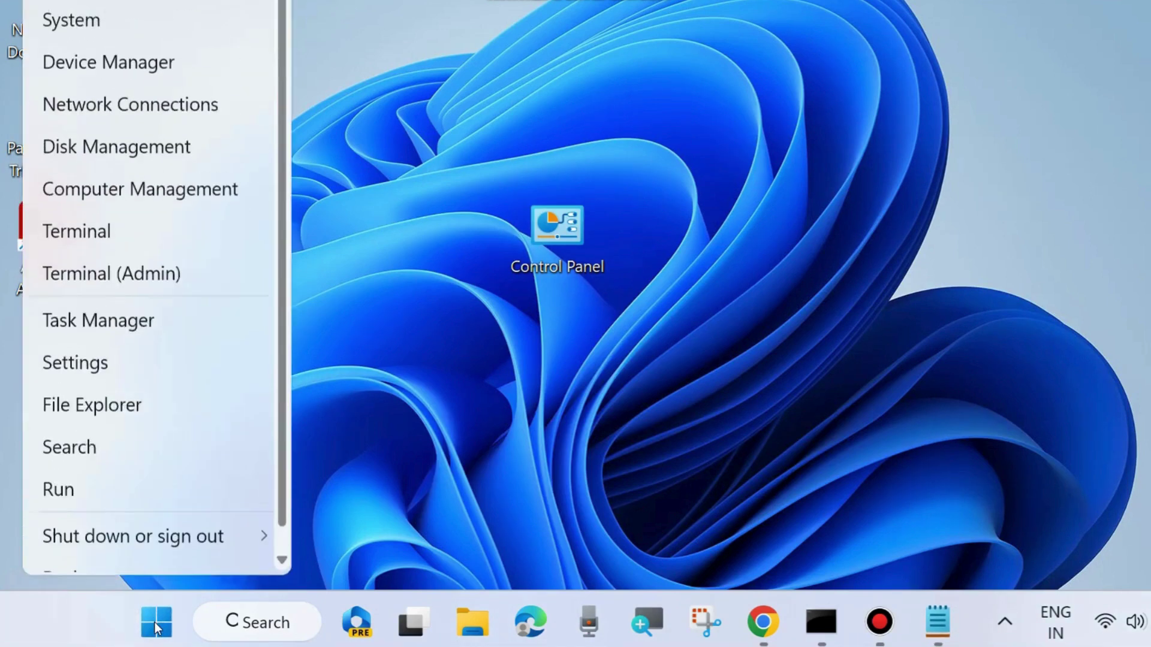
pyautogui.click(95, 379)
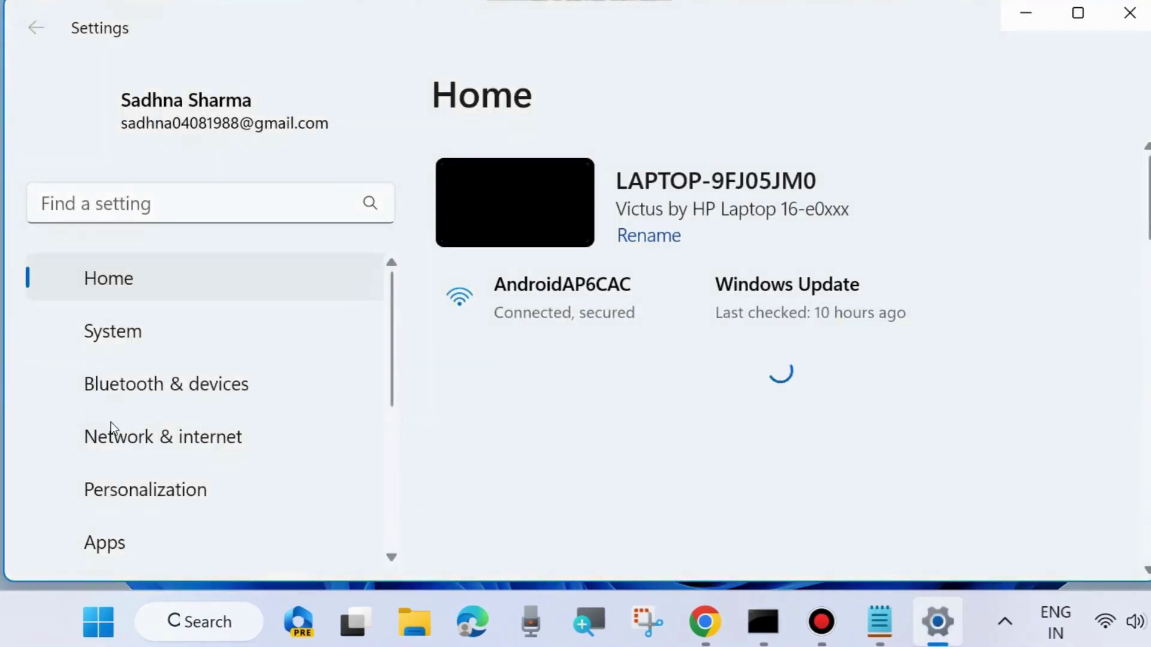
pyautogui.scroll(-5, 121, 429)
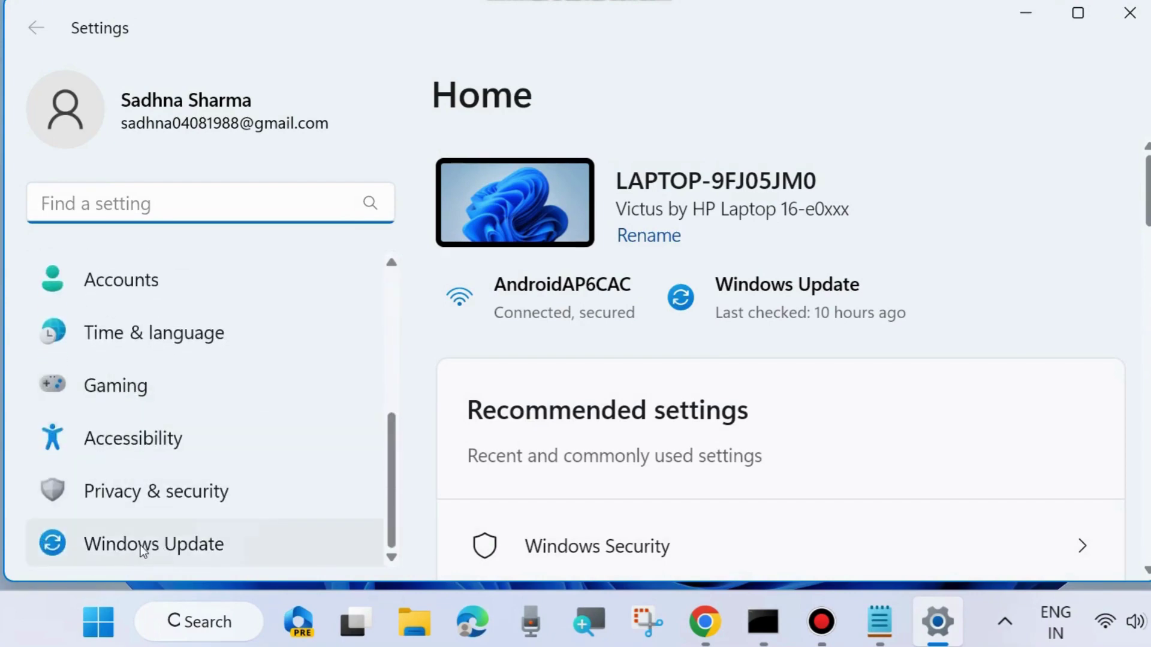
pyautogui.click(142, 549)
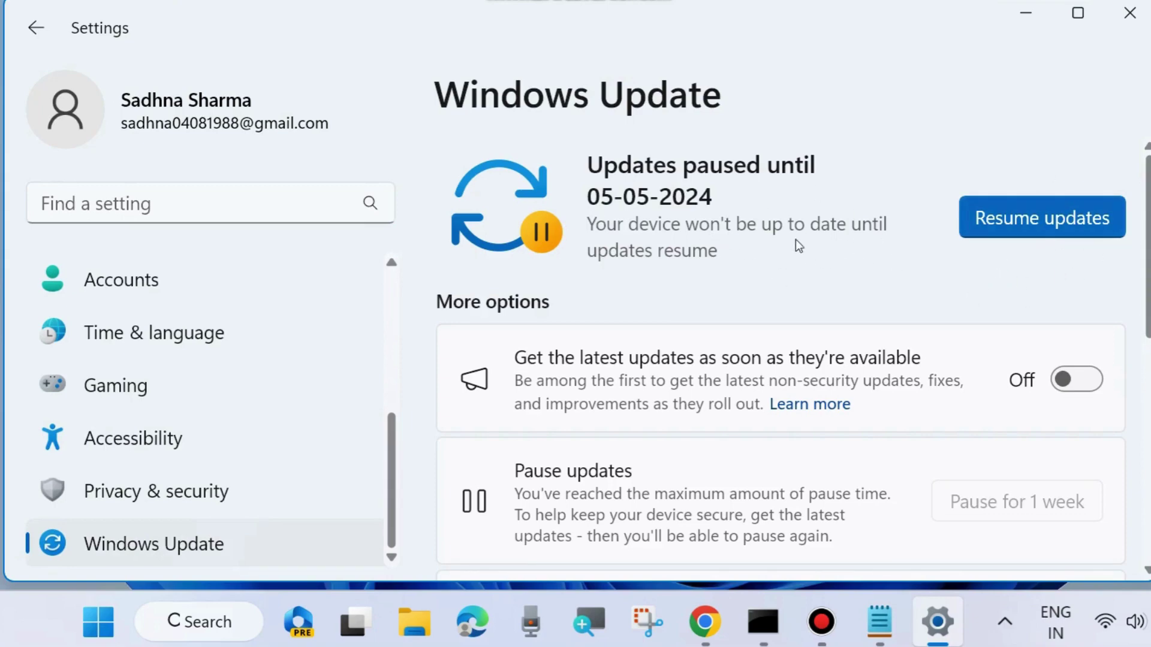
# Check Advanced options > Optional updates, find none available, and close Settings
pyautogui.scroll(-5, 831, 262)
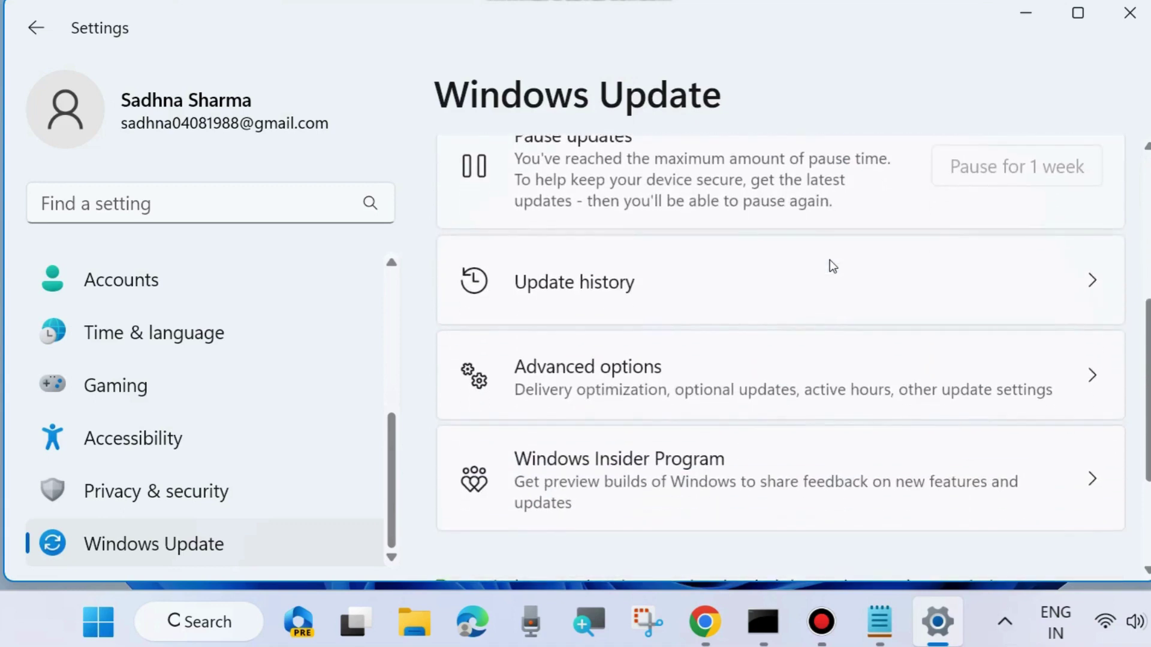
pyautogui.click(598, 373)
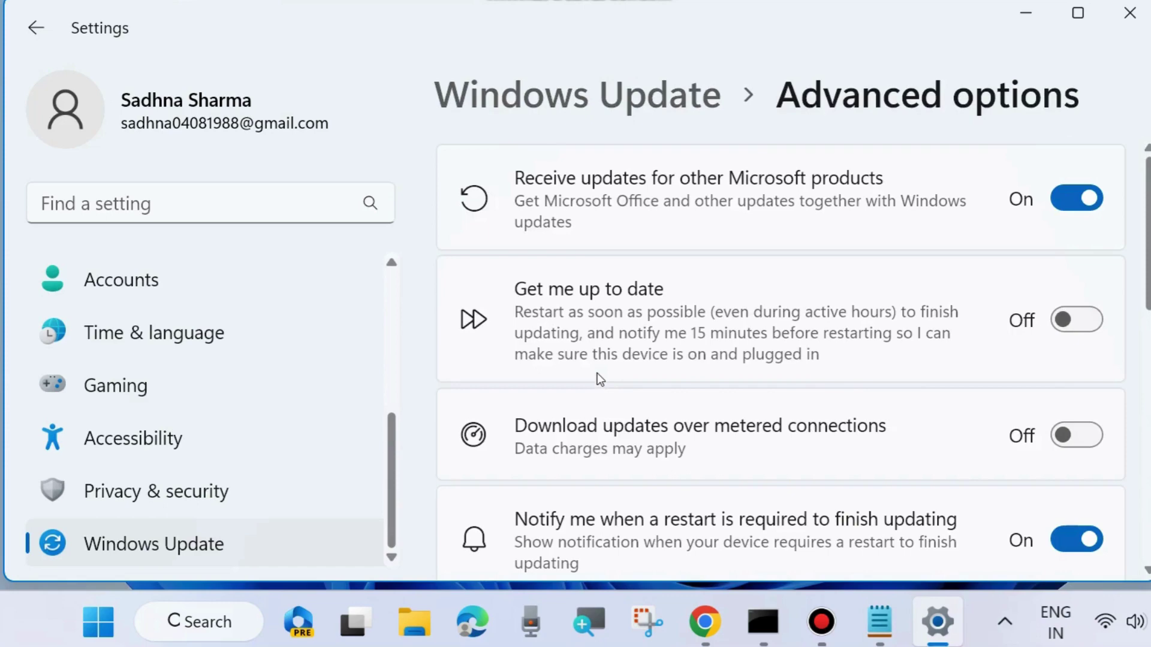
pyautogui.scroll(-6, 597, 372)
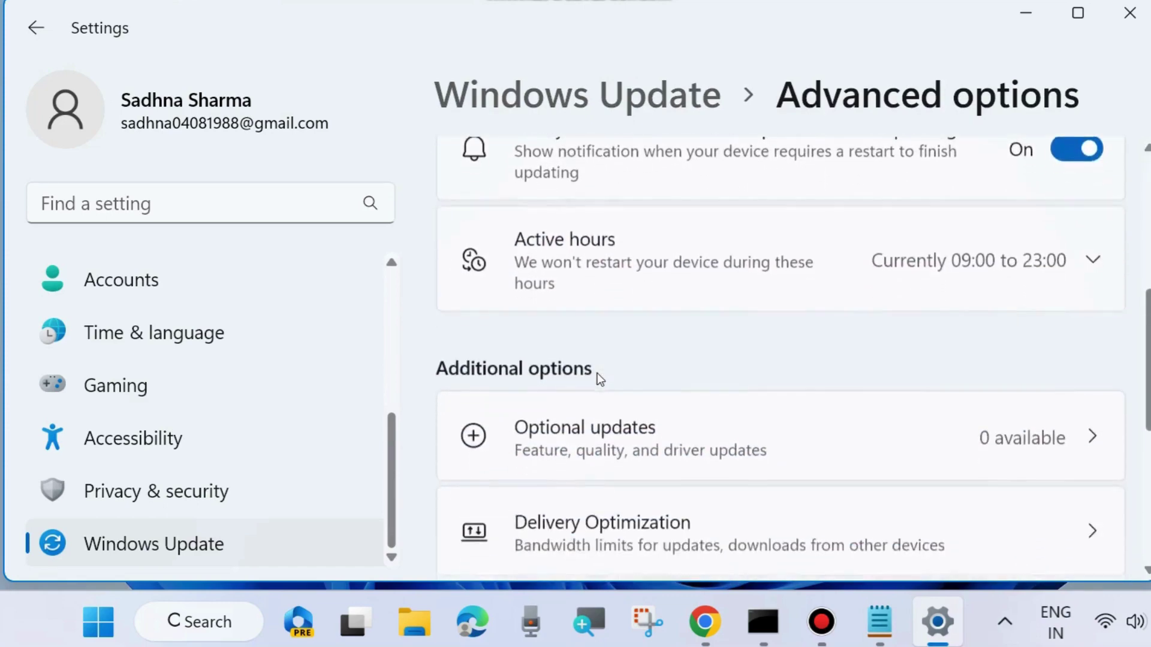
pyautogui.scroll(-1, 597, 373)
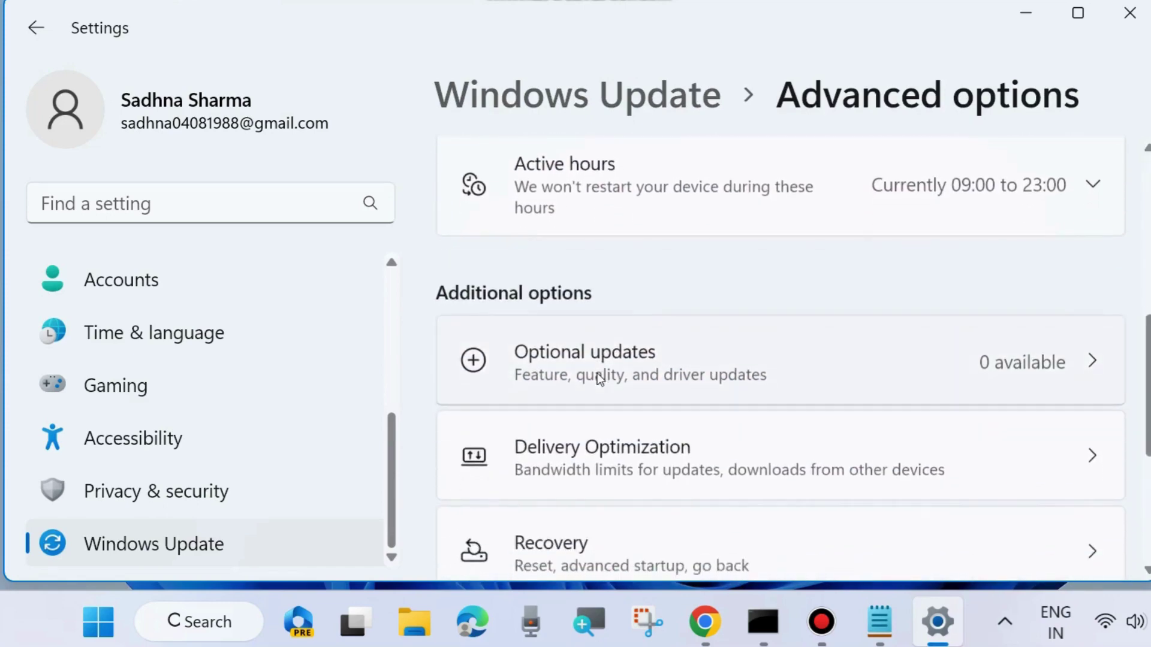
pyautogui.click(552, 363)
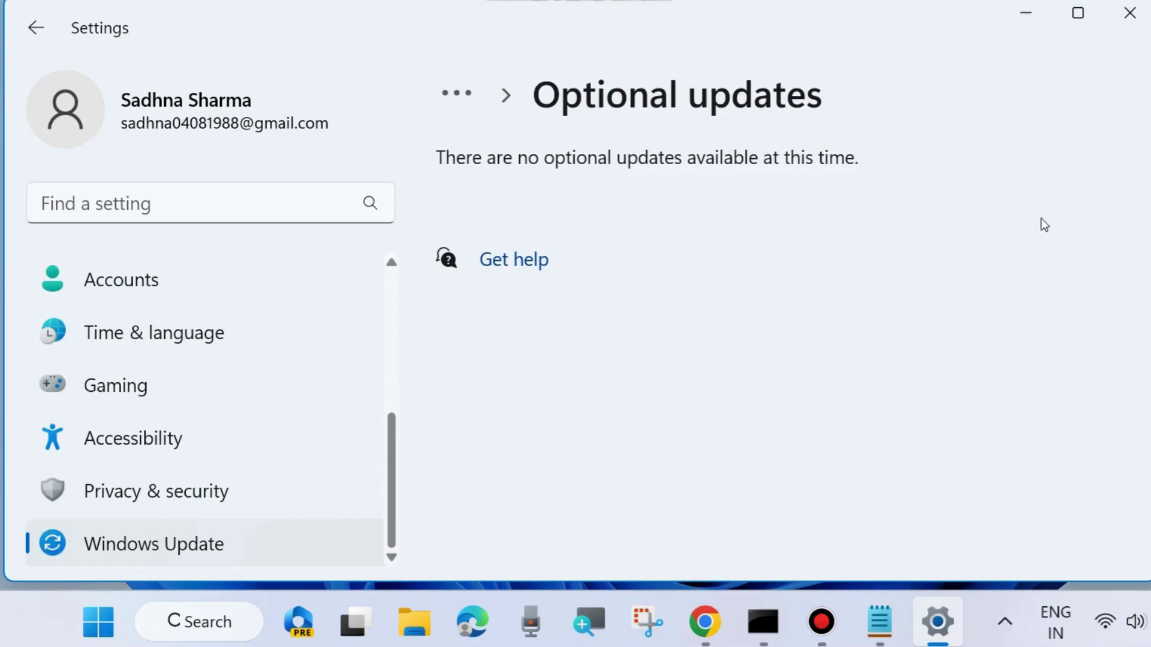
pyautogui.click(1133, 21)
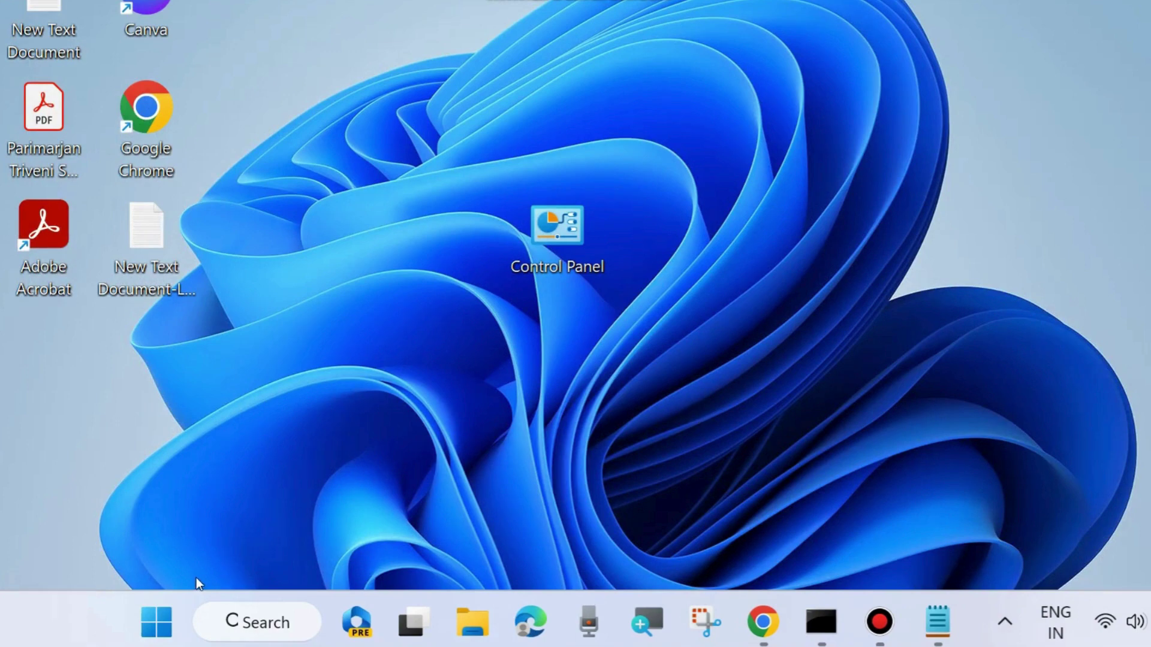
# Open the Run box, centre it, and enter 'rstrui', correcting the 'rsdtru' typo
pyautogui.rightClick(159, 616)
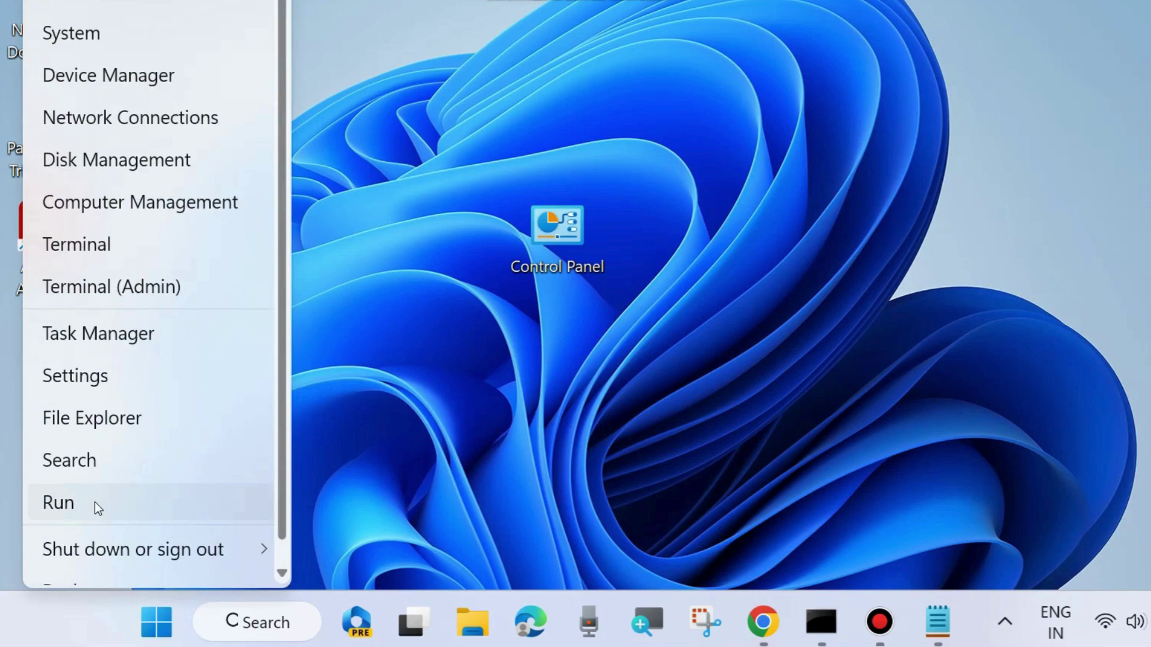
pyautogui.click(95, 503)
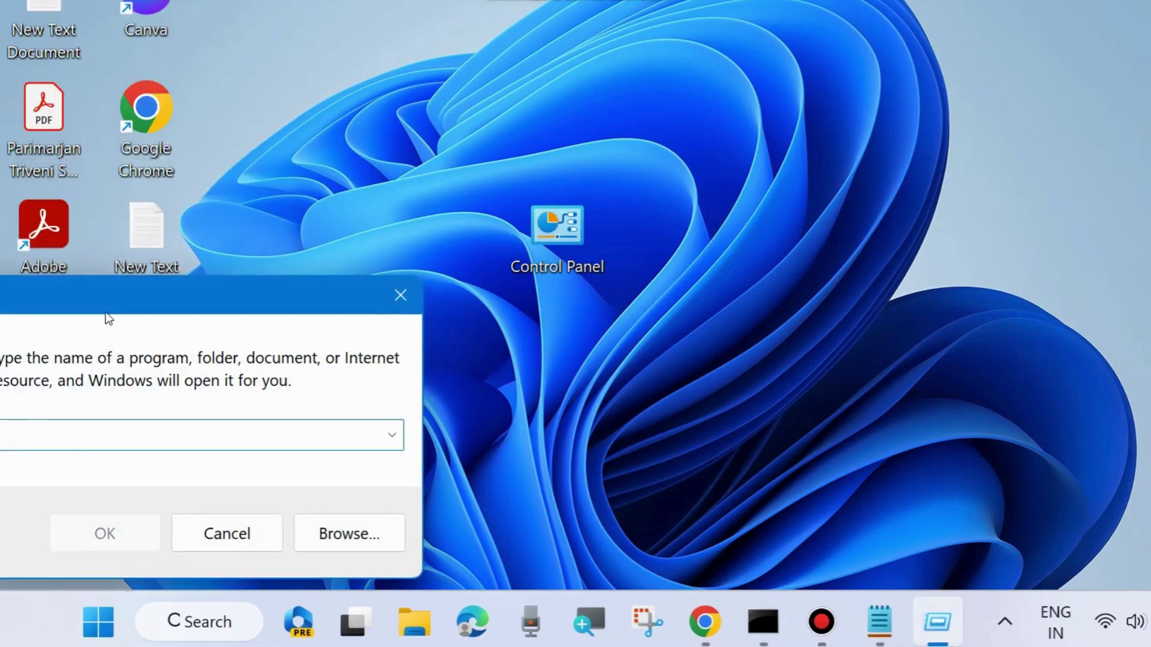
pyautogui.moveTo(111, 296); pyautogui.dragTo(504, 157)
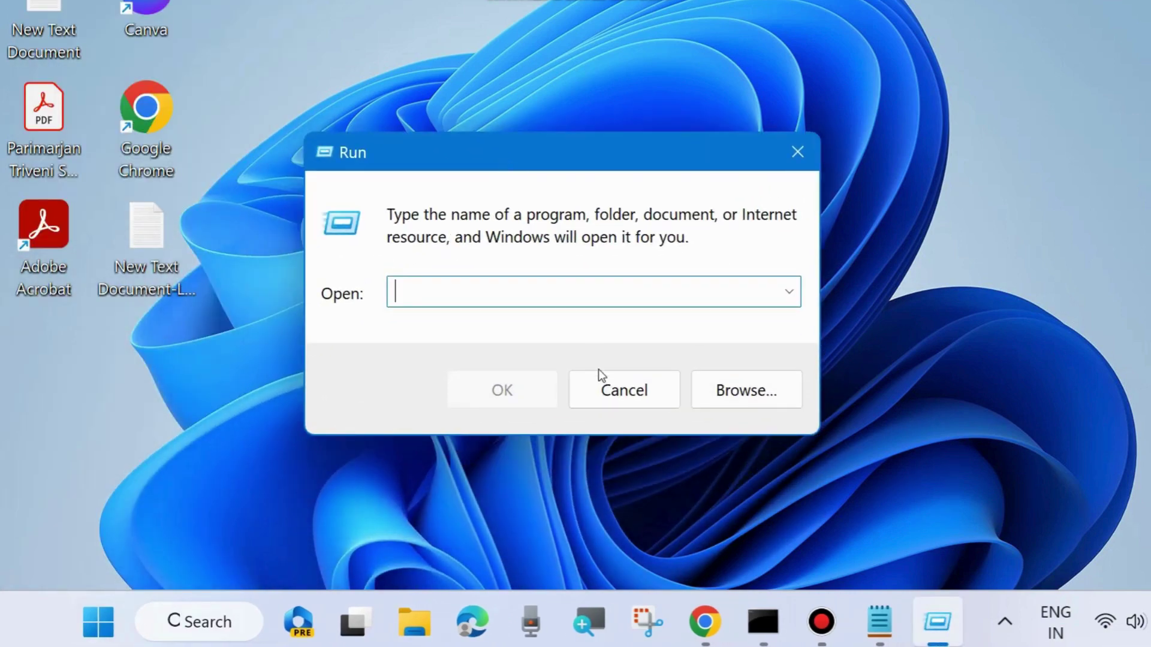
pyautogui.write('rsdtrui')
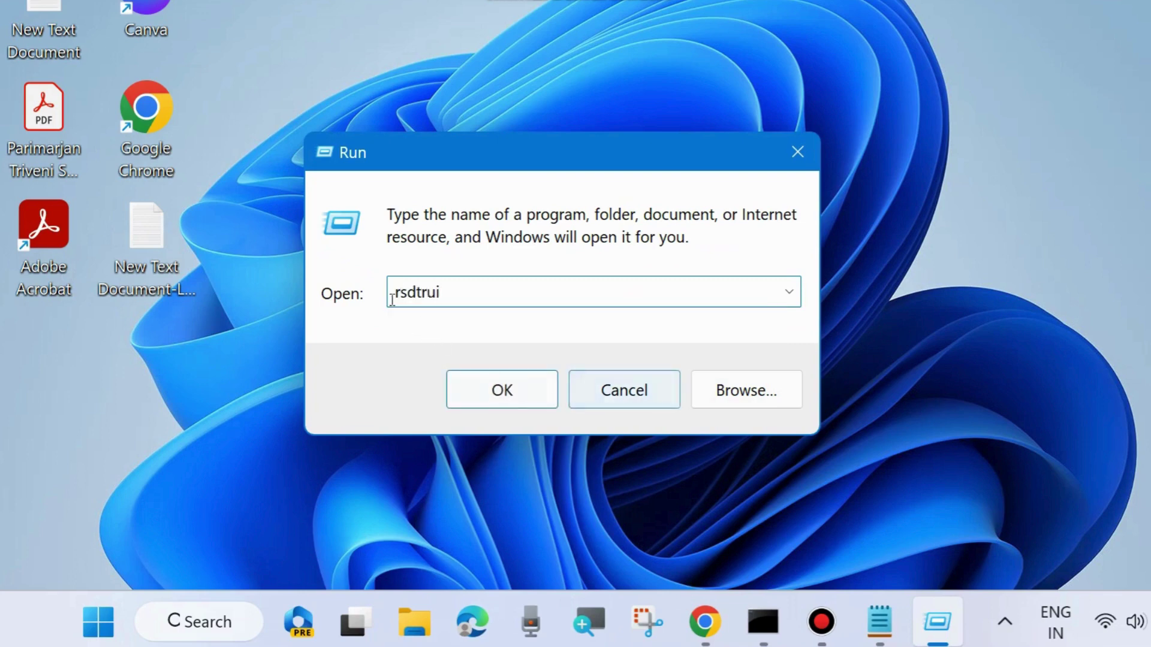
pyautogui.click(416, 291)
pyautogui.press('BackSpace')
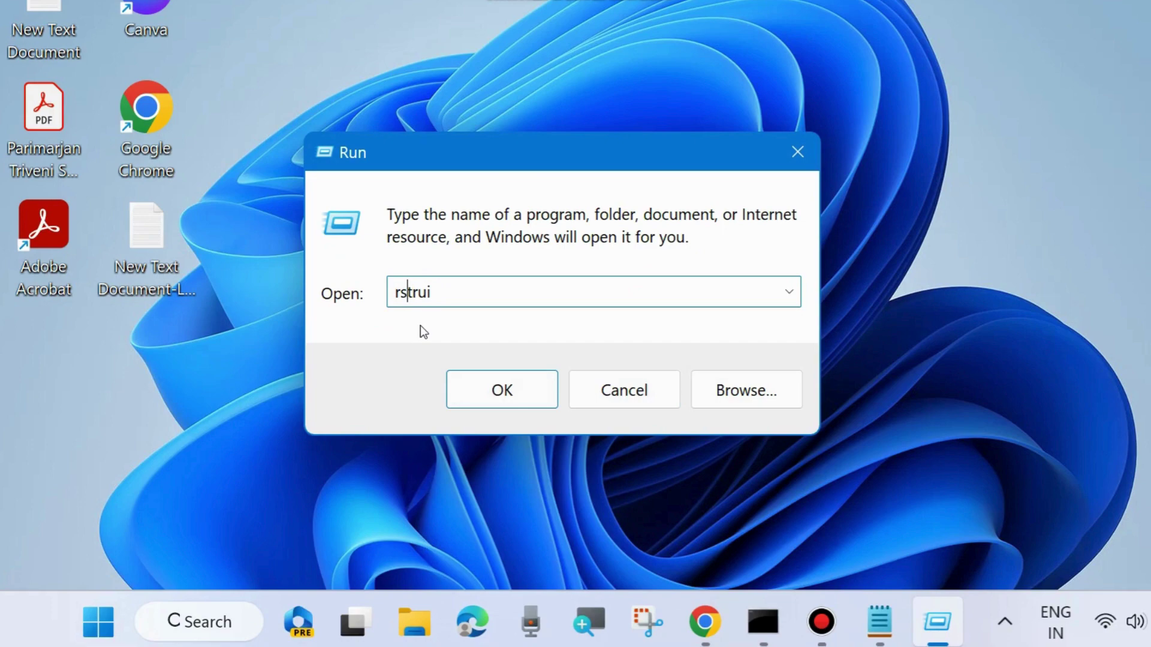
pyautogui.click(454, 295)
# Launch System Restore from Run and advance to the restore point list
pyautogui.click(503, 386)
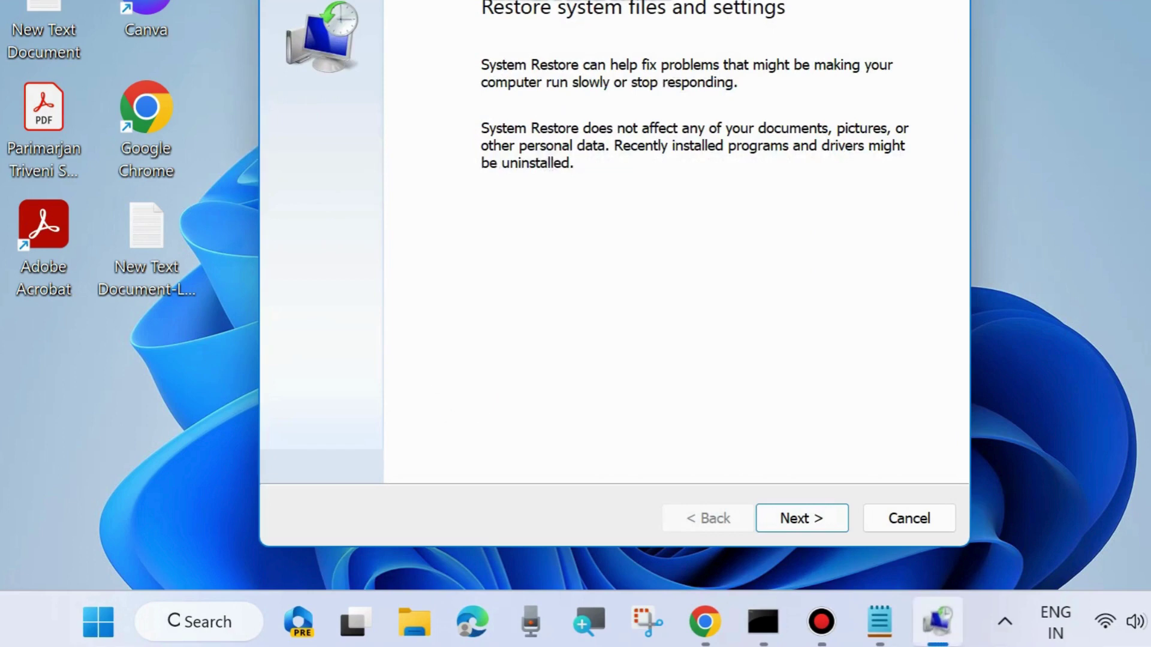
pyautogui.moveTo(670, 1); pyautogui.dragTo(663, 12)
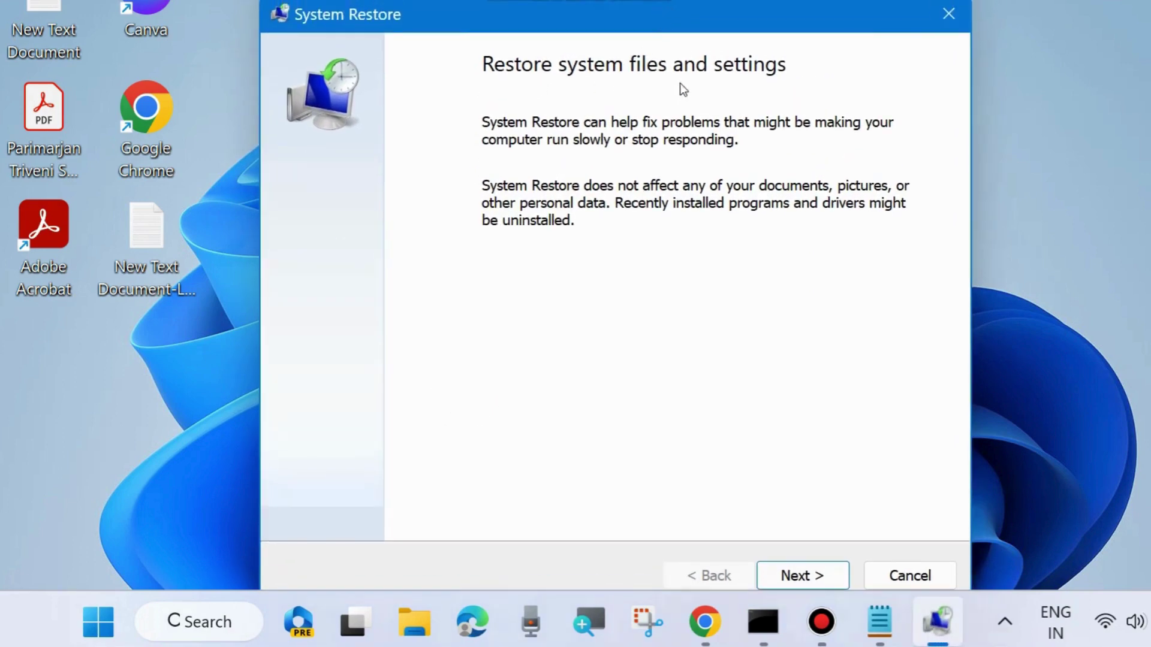
pyautogui.click(810, 580)
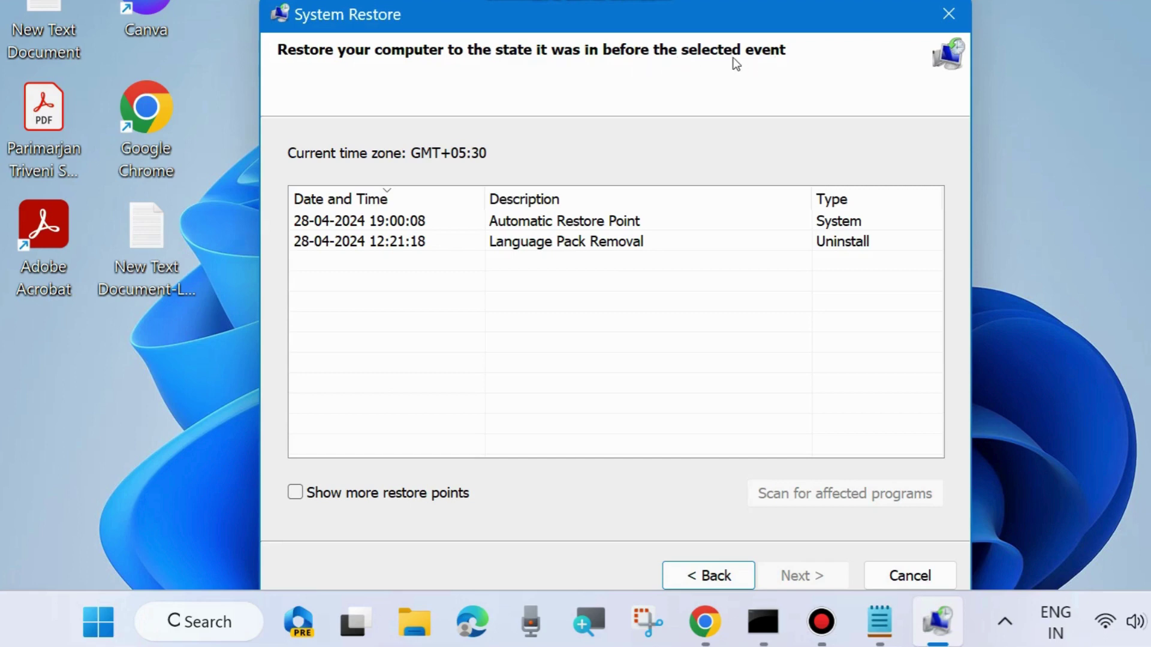
pyautogui.click(557, 224)
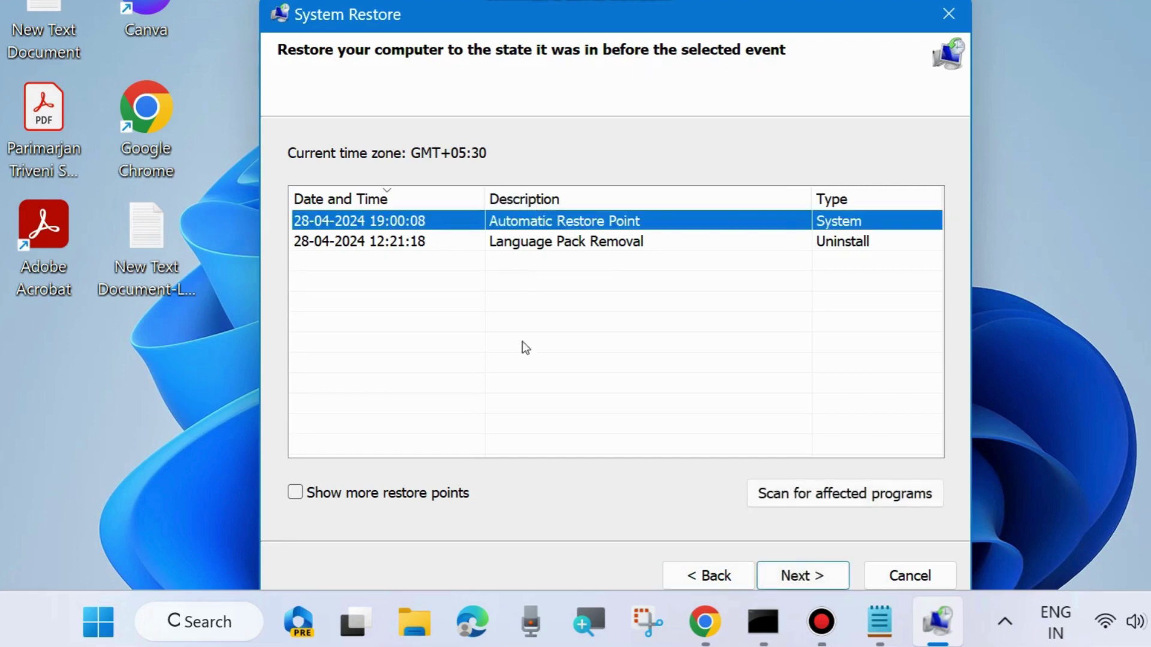
pyautogui.click(294, 495)
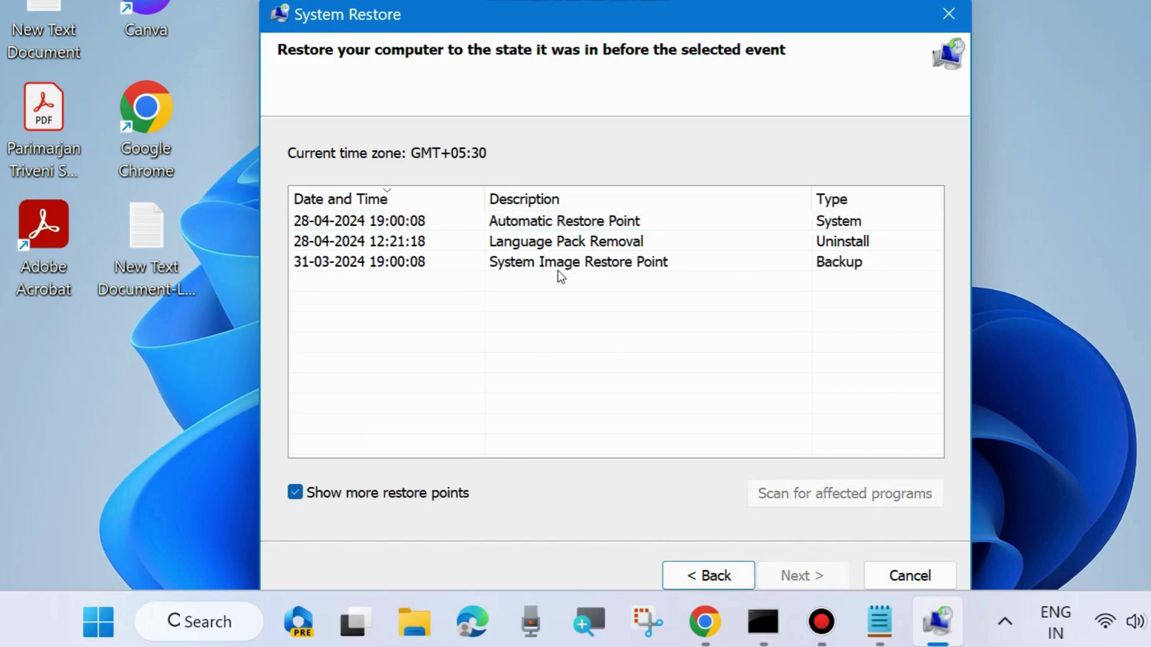
pyautogui.click(560, 221)
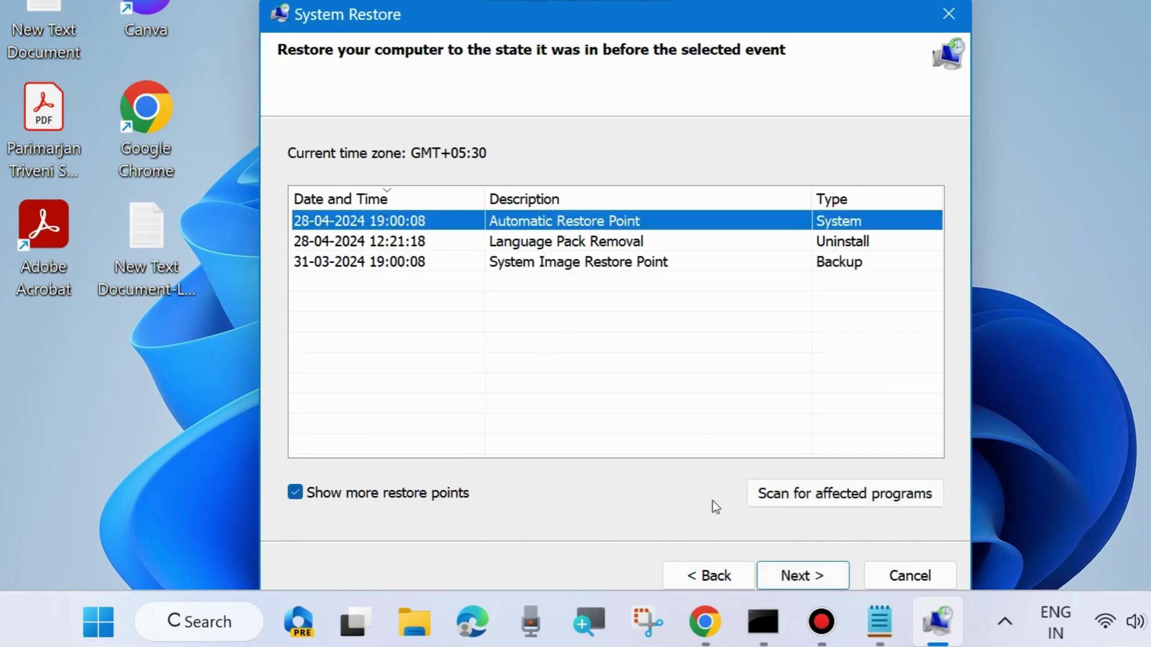
pyautogui.click(795, 577)
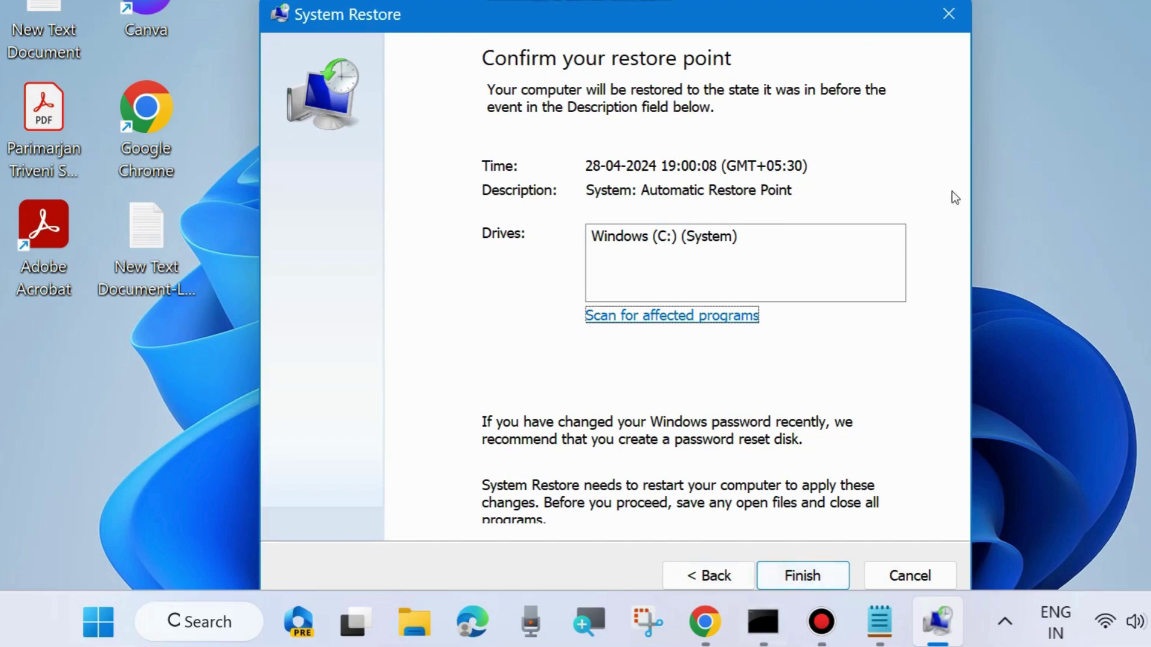
pyautogui.click(948, 12)
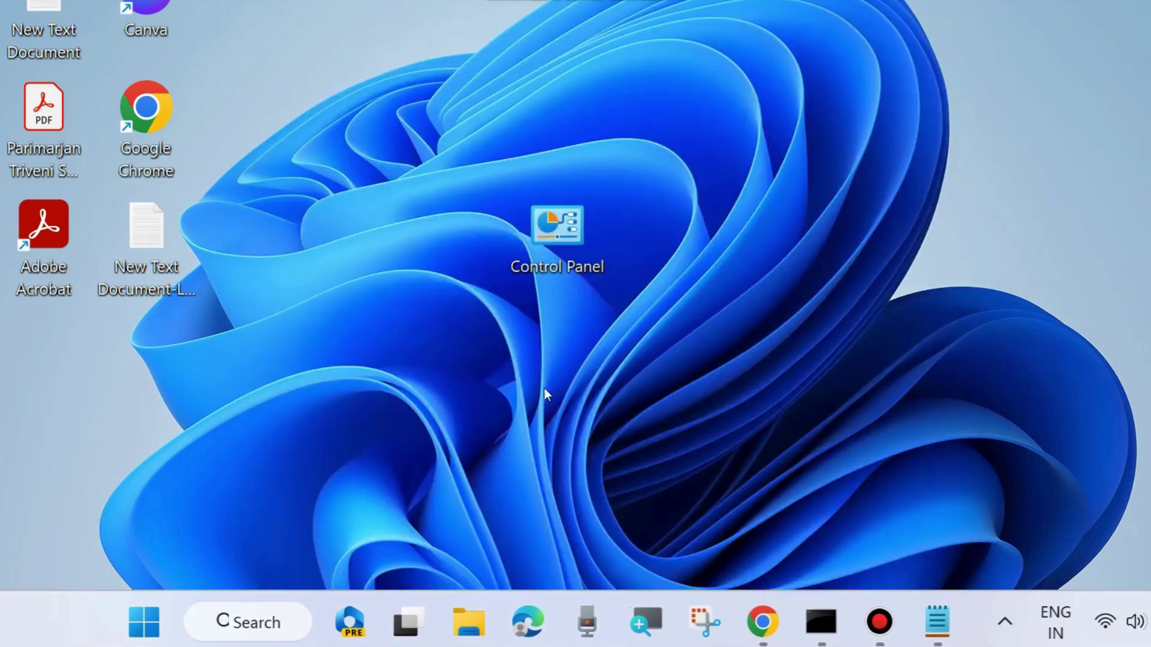
# Refresh the desktop and open Windows Settings at the System page
pyautogui.rightClick(589, 444)
pyautogui.click(682, 90)
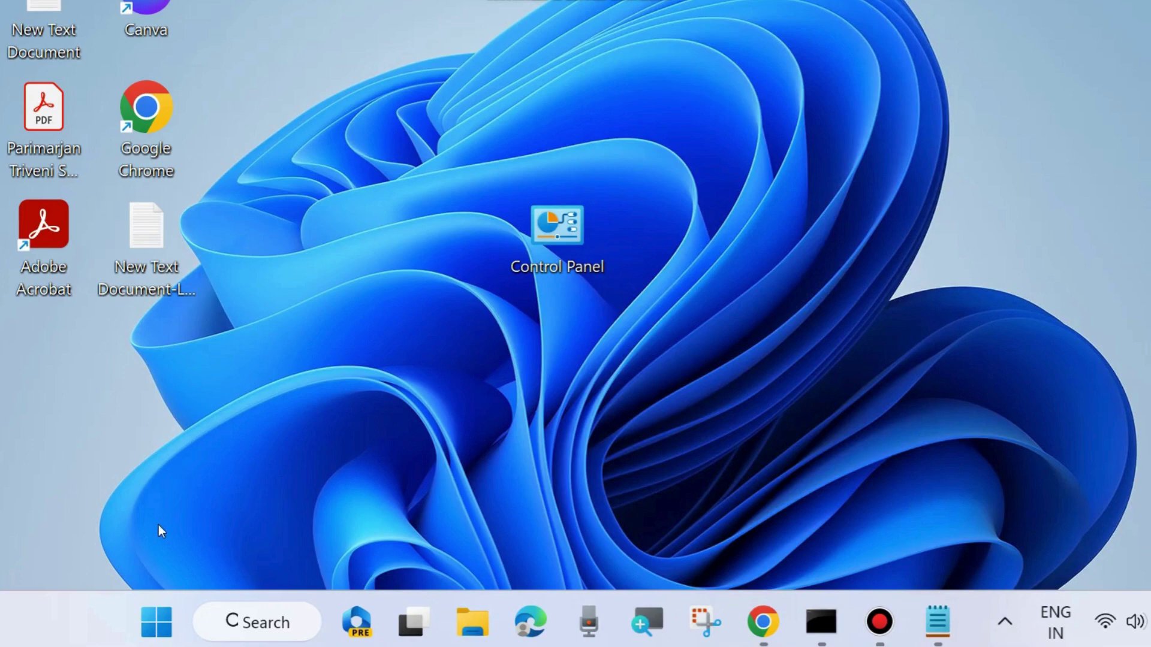
pyautogui.rightClick(162, 607)
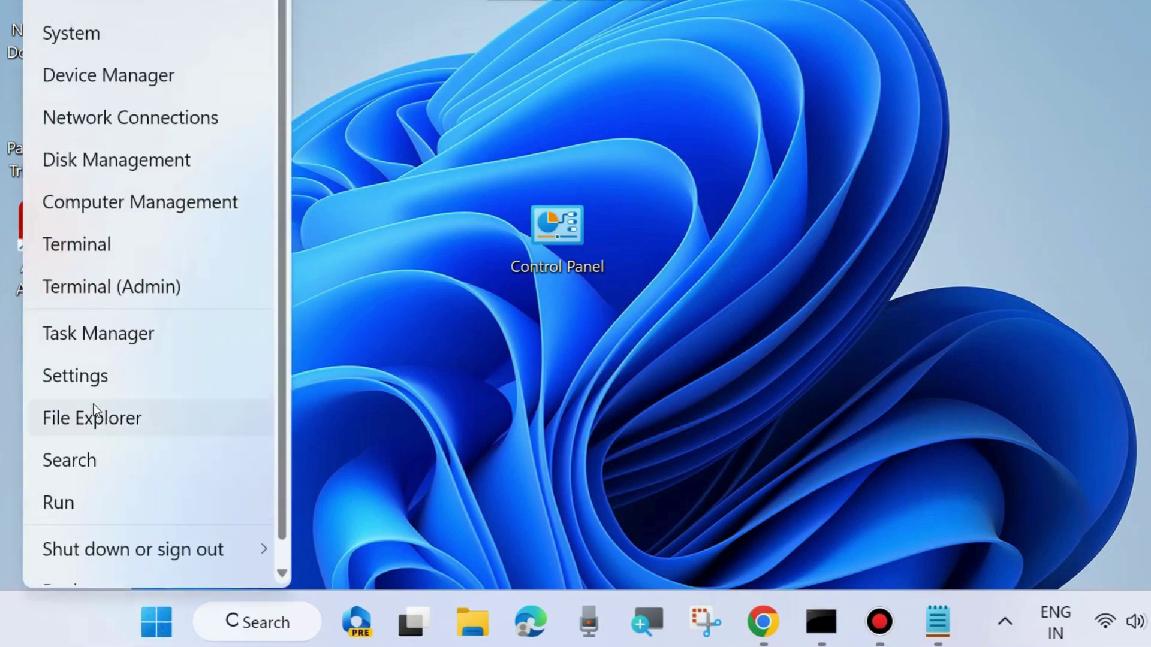
pyautogui.click(78, 379)
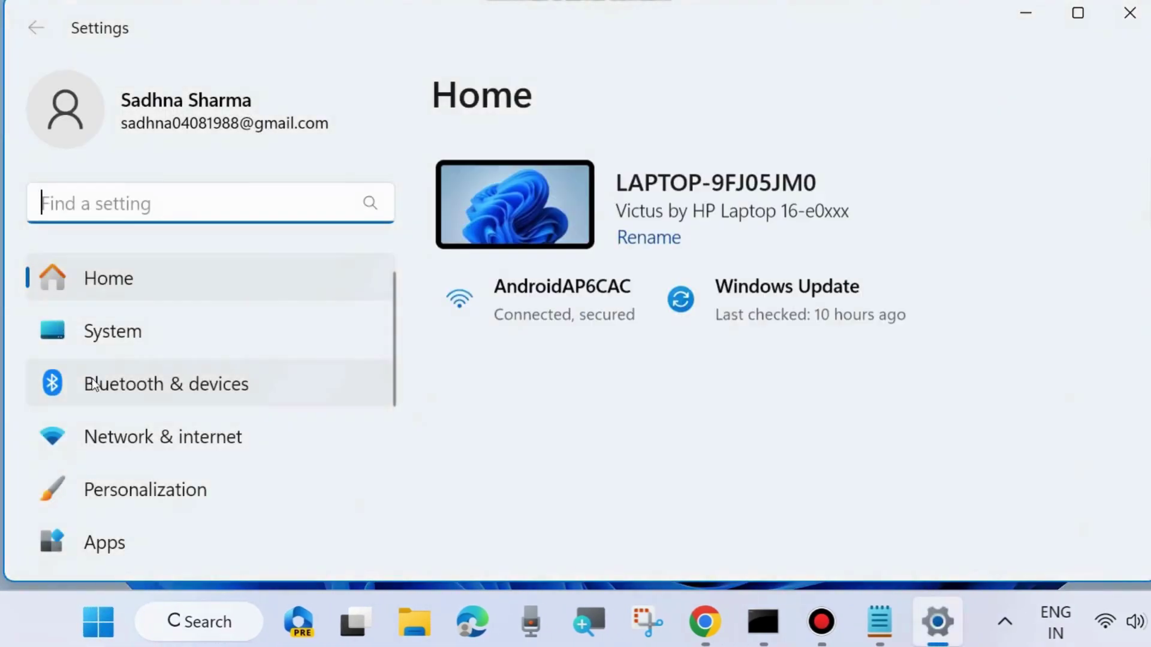
pyautogui.click(102, 333)
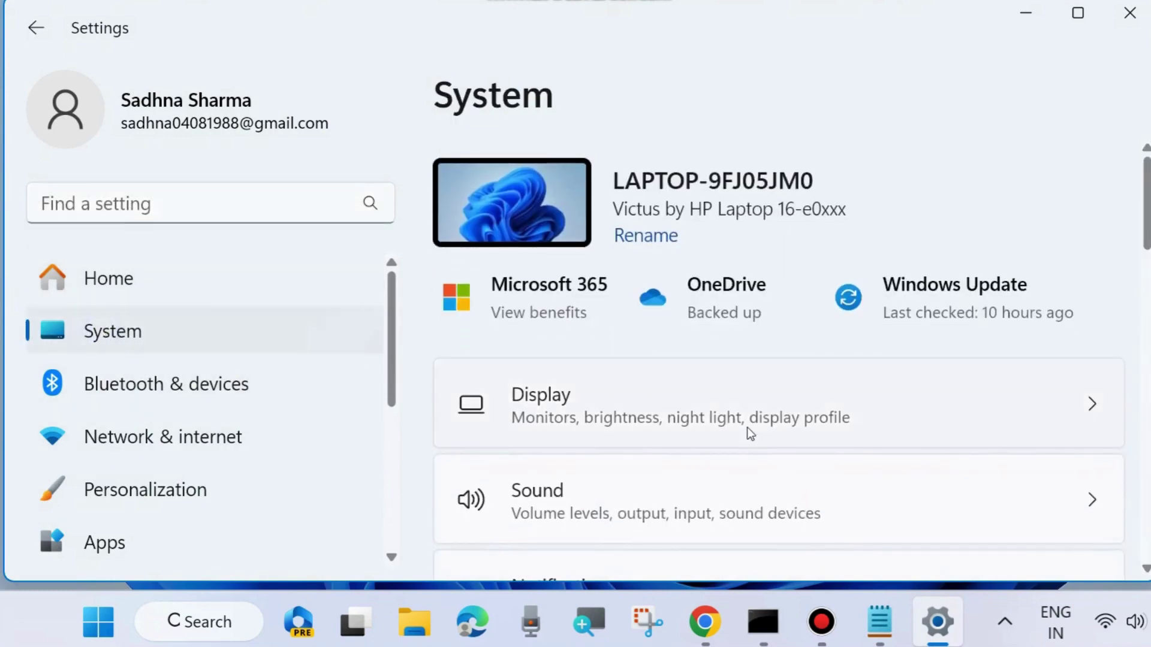
# Open System > Recovery and scroll to Reset this PC and Advanced startup options
pyautogui.scroll(-10, 725, 425)
pyautogui.scroll(-6, 724, 422)
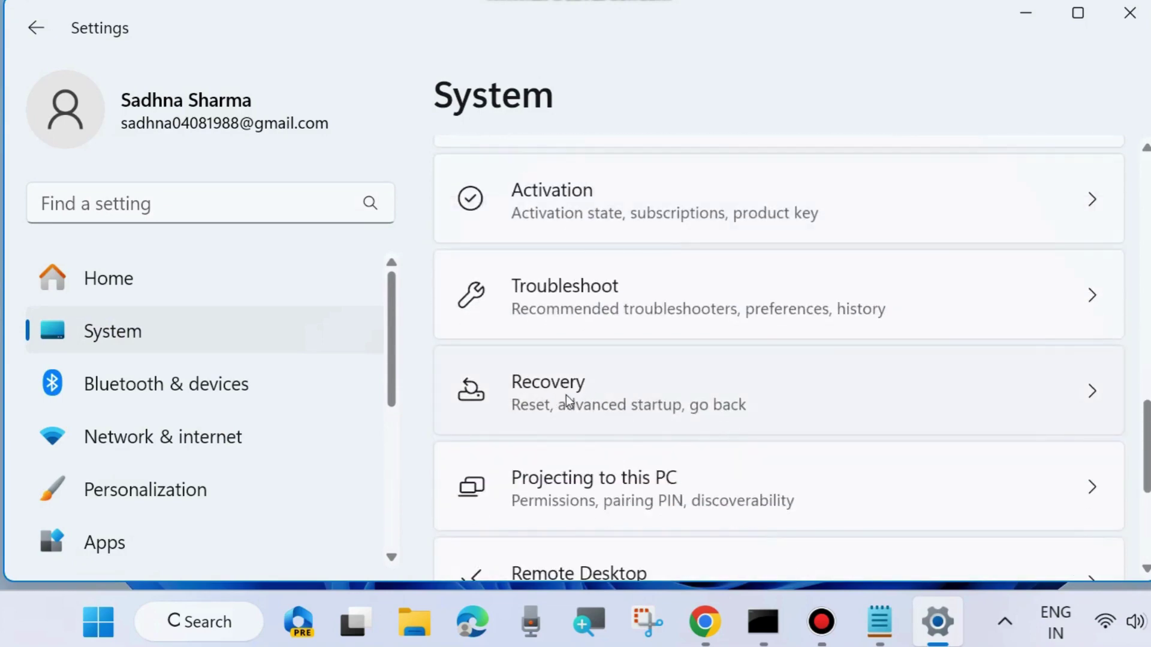
pyautogui.click(557, 398)
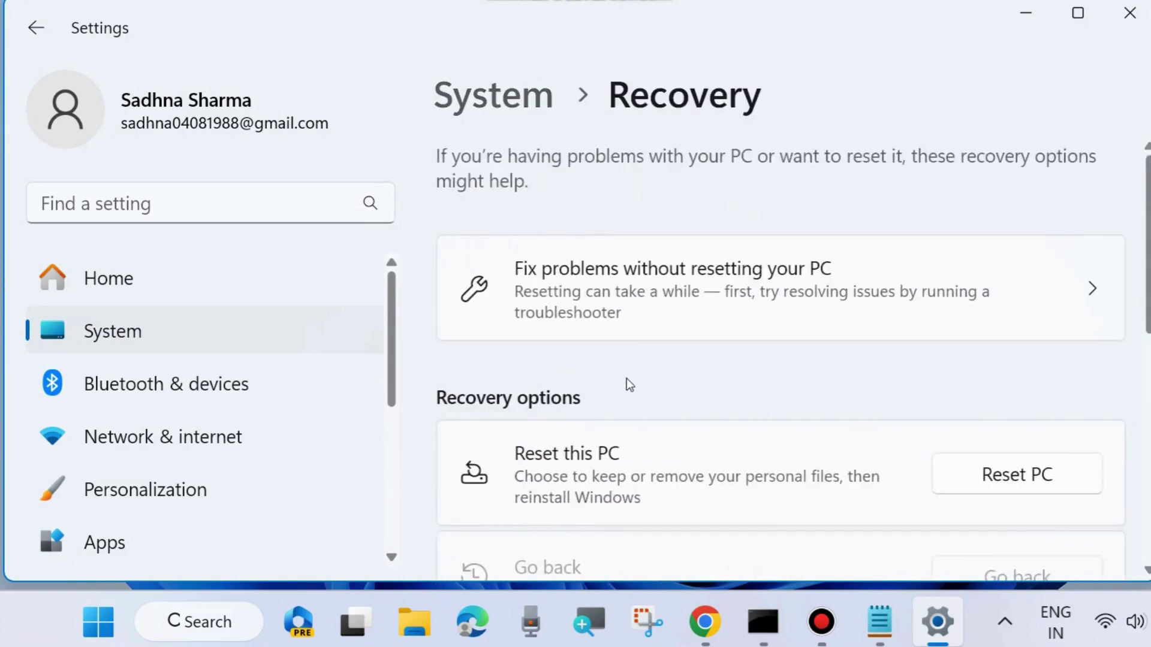
pyautogui.scroll(-2, 627, 381)
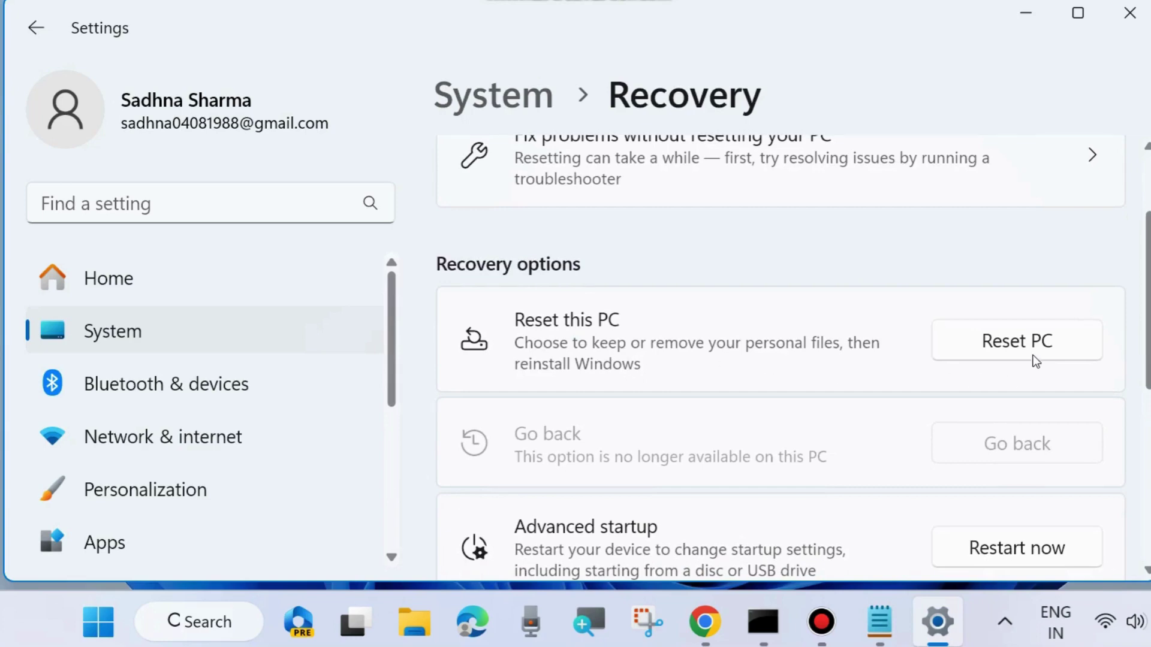
# Begin Reset this PC with the Keep my files option
pyautogui.click(1014, 343)
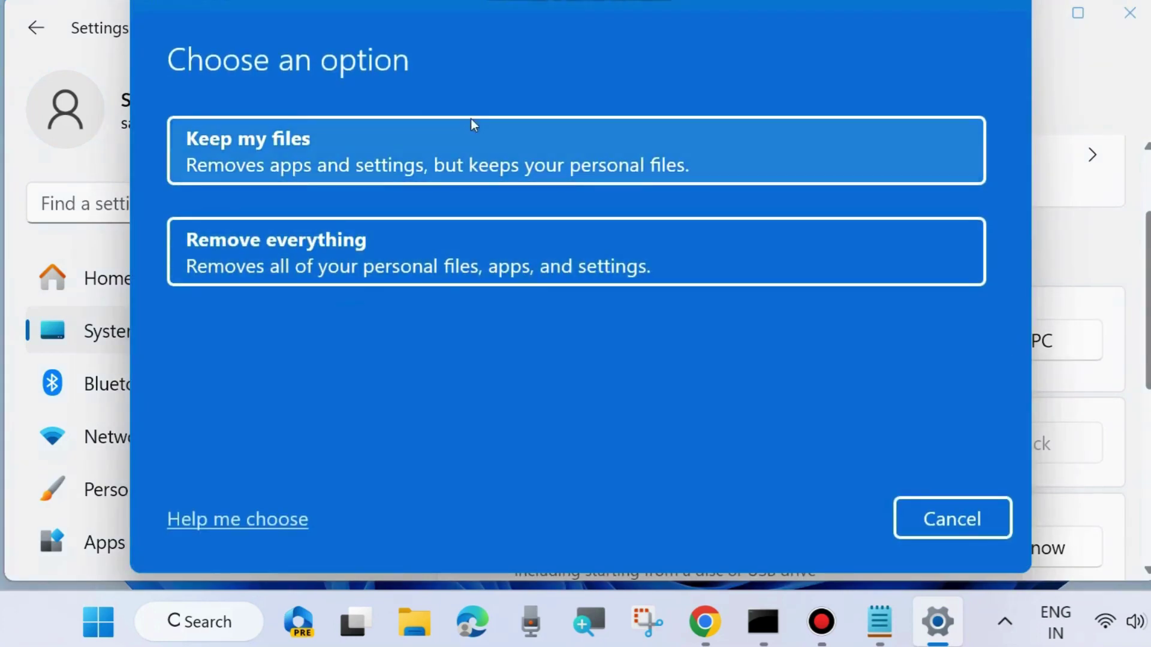
pyautogui.click(275, 154)
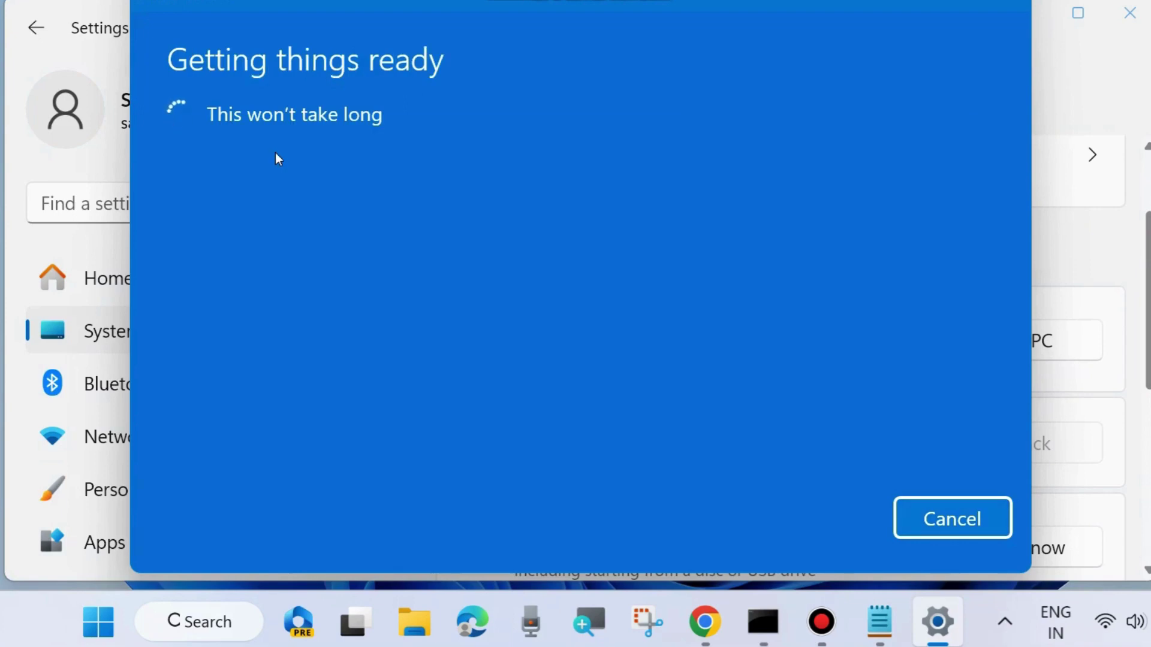